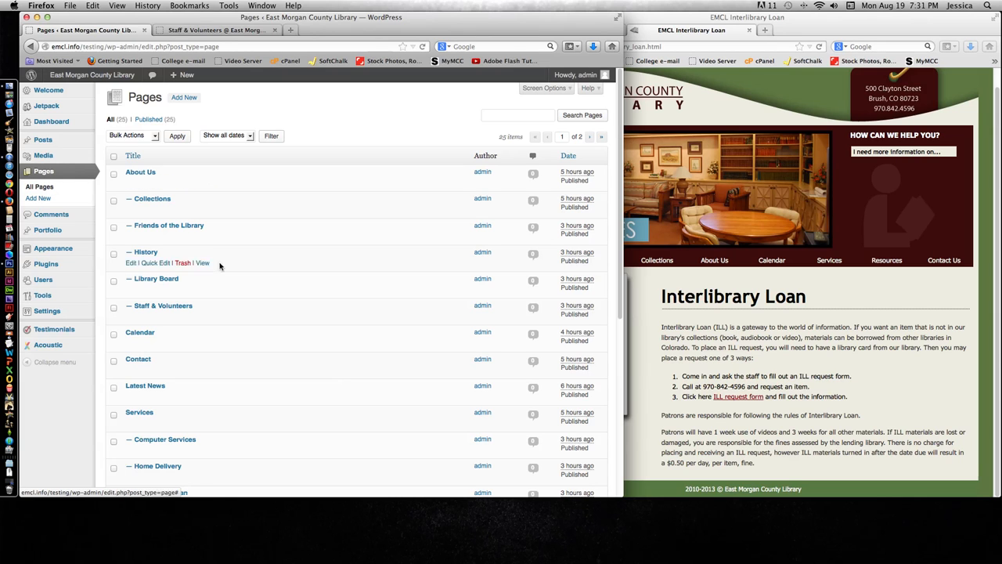
- Review the page hierarchy in the pages list and compare it with the site's Services and Resources submenus
scroll(274, 391, down, 4)
scroll(274, 391, down, 4)
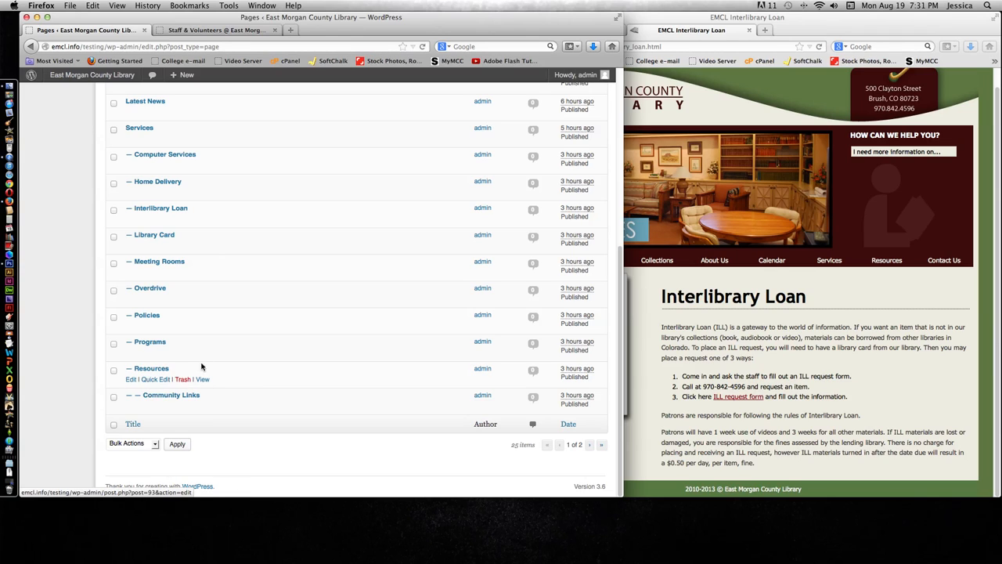
scroll(209, 364, up, 5)
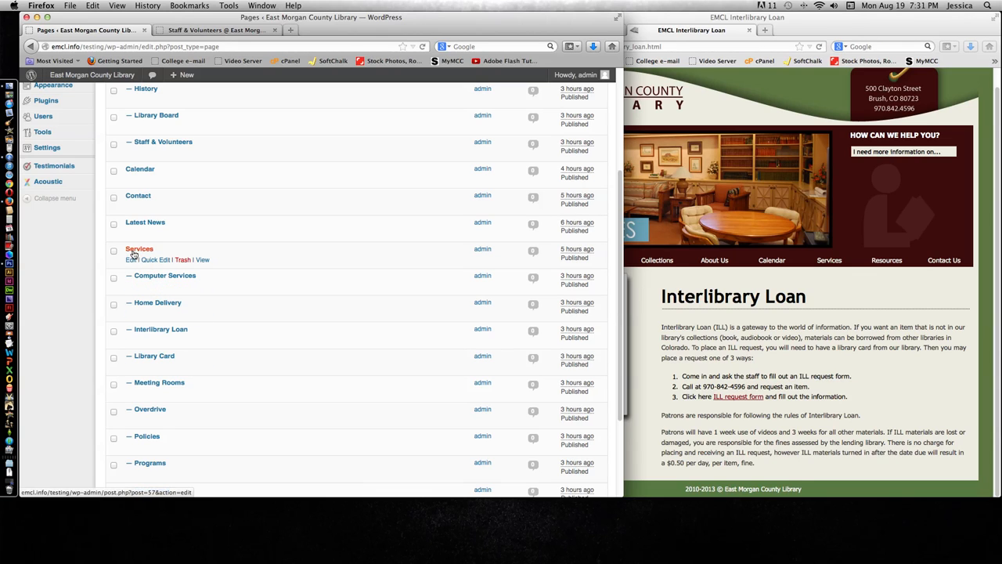
scroll(134, 254, down, 5)
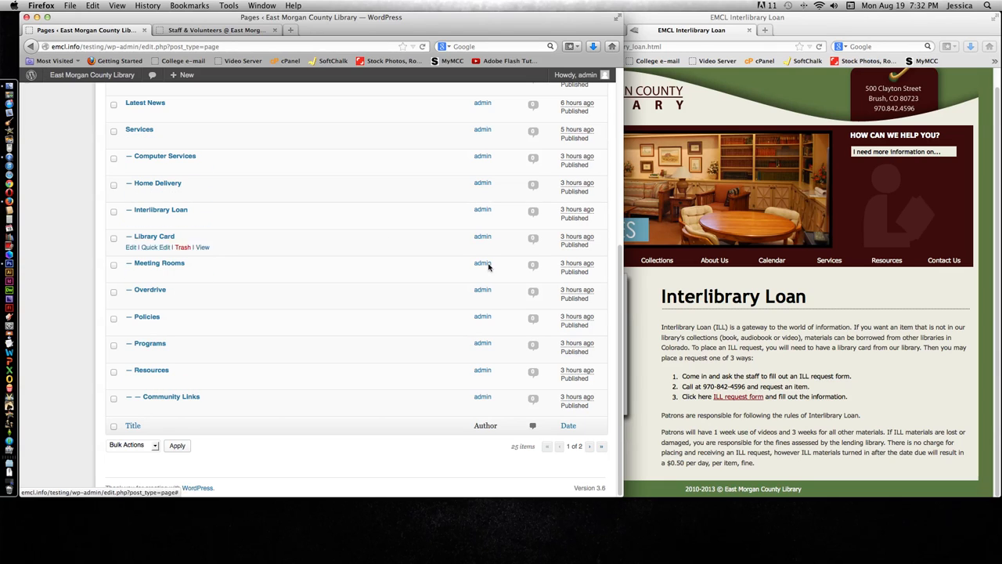
click(255, 32)
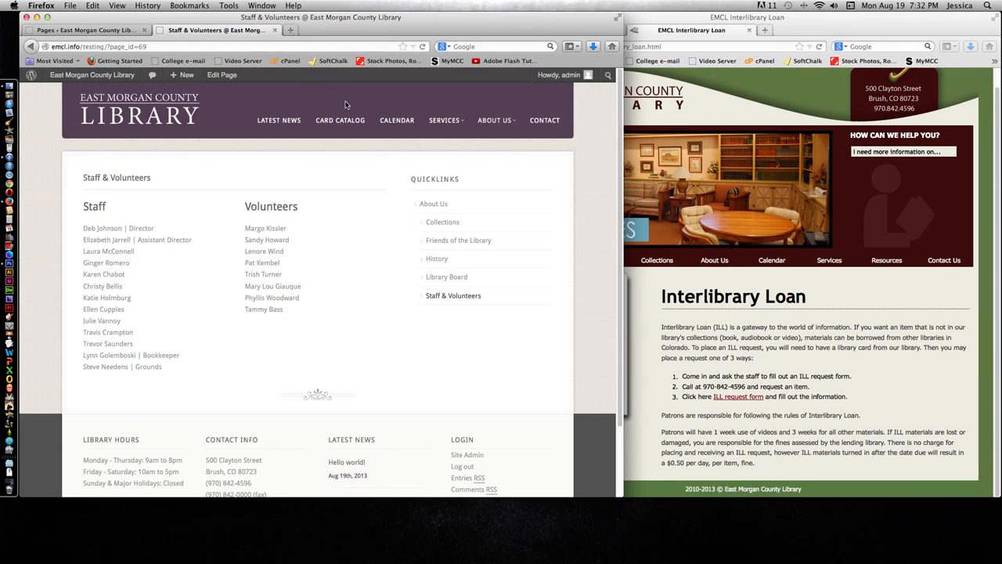
mouse_move(442, 122)
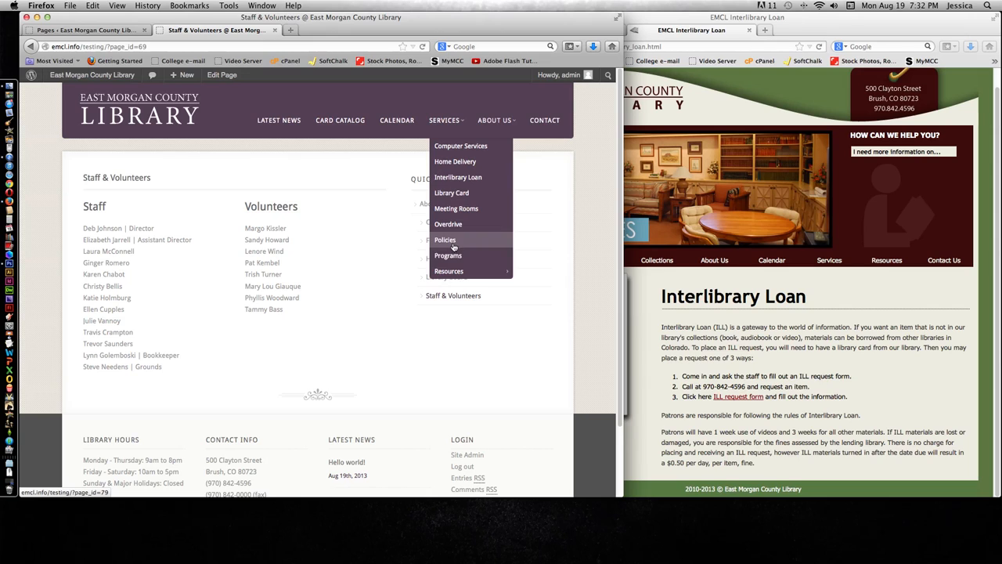
mouse_move(476, 272)
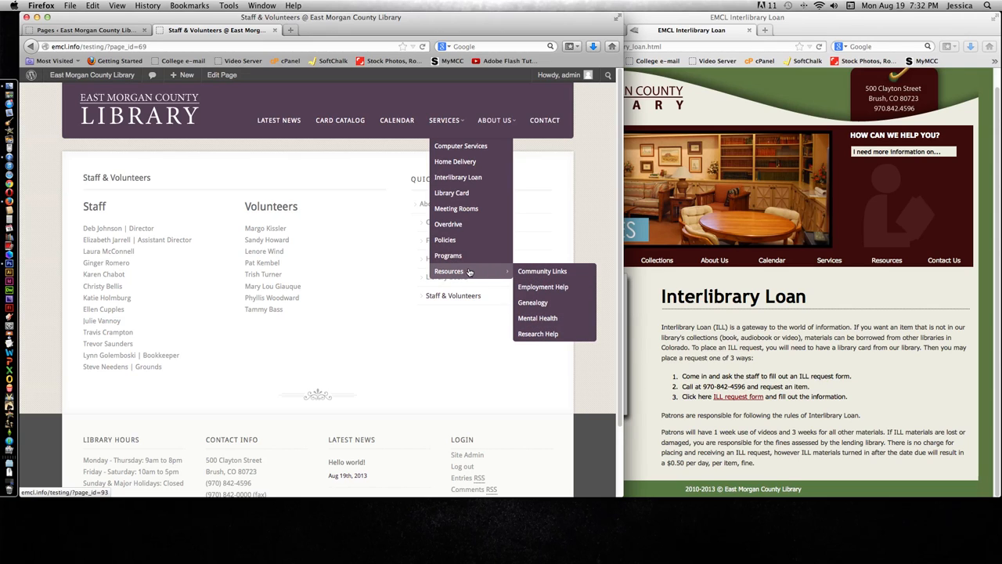
- Open the Interlibrary Loan page for editing from the list of pages and place the cursor in its empty body
click(125, 30)
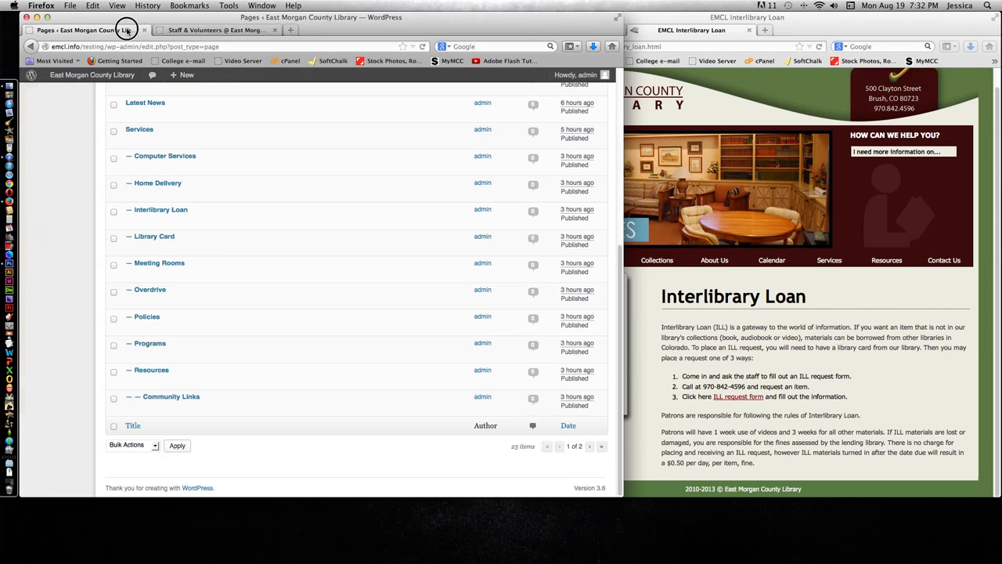
scroll(226, 181, up, 3)
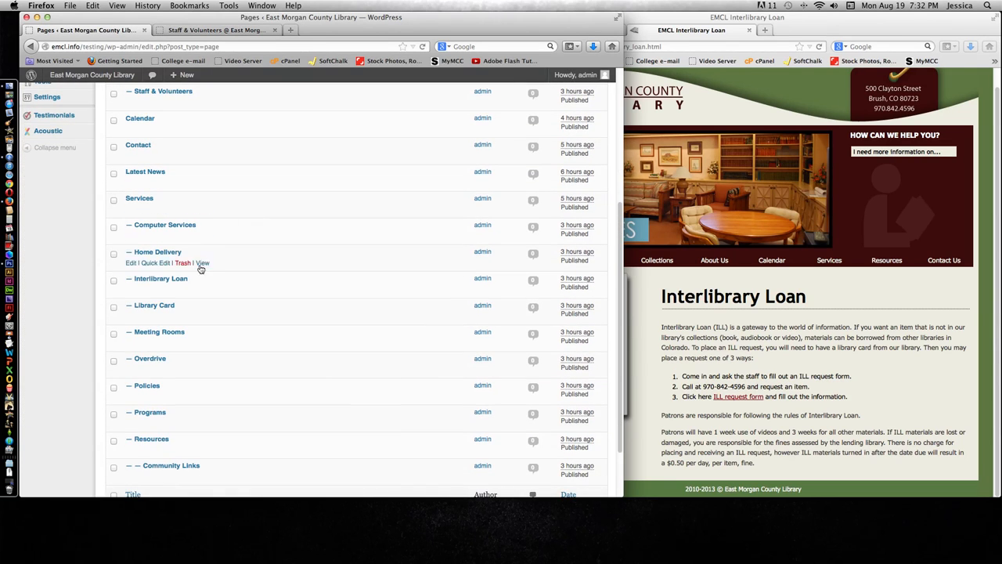
click(159, 281)
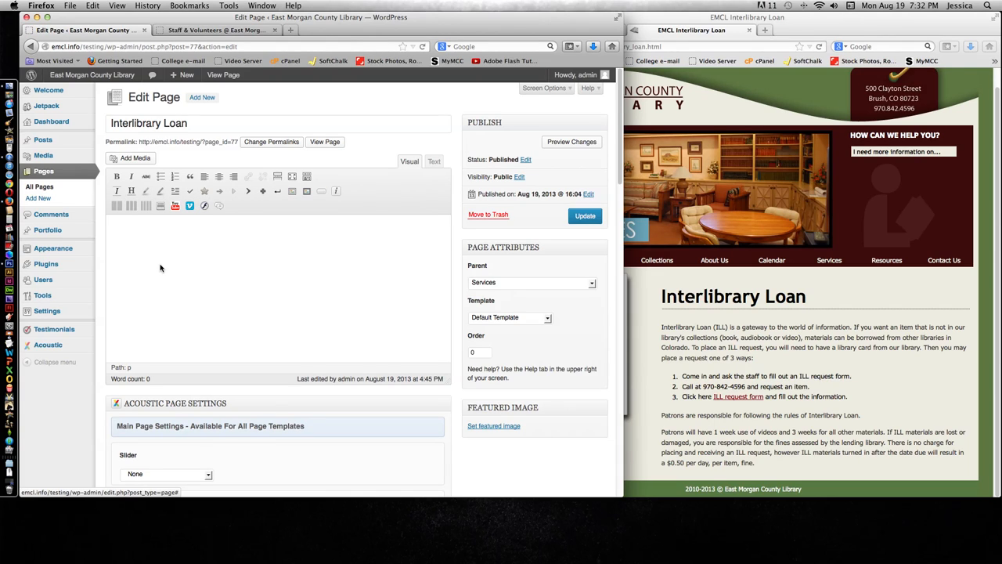
click(298, 285)
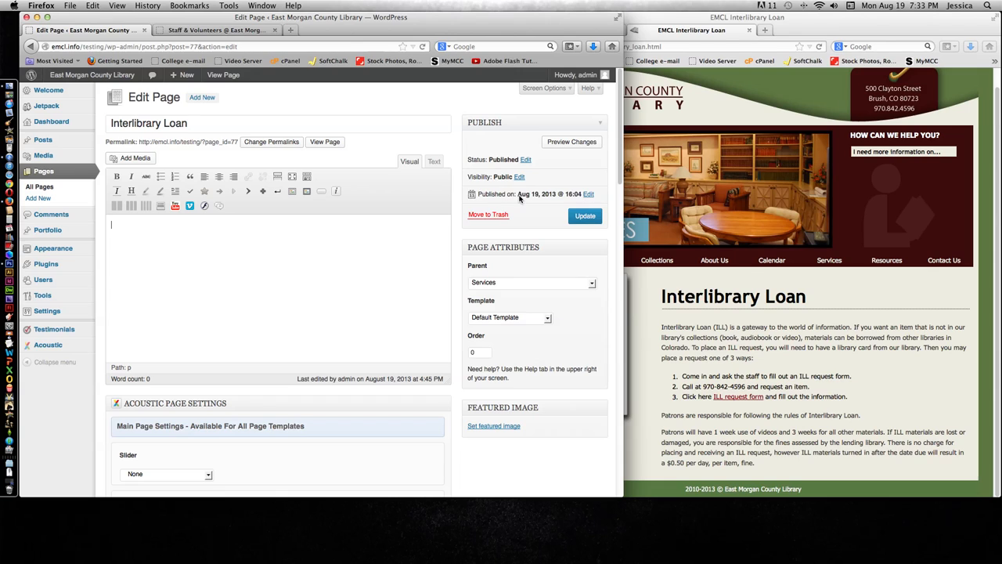
- Examine the page's parent, template, slider, layout and sidebar options without changing them
scroll(530, 199, down, 3)
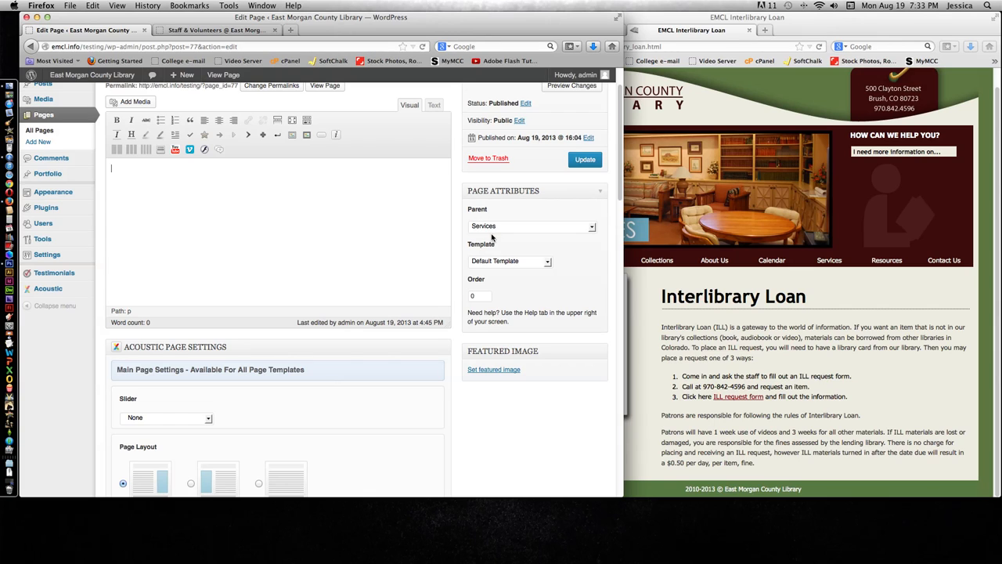
click(507, 263)
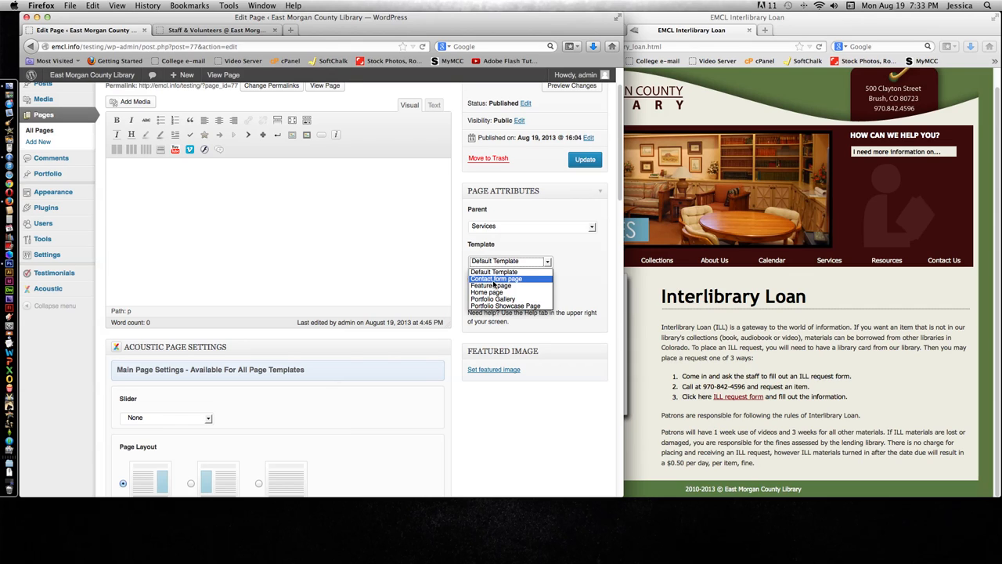
click(572, 285)
scroll(572, 286, down, 3)
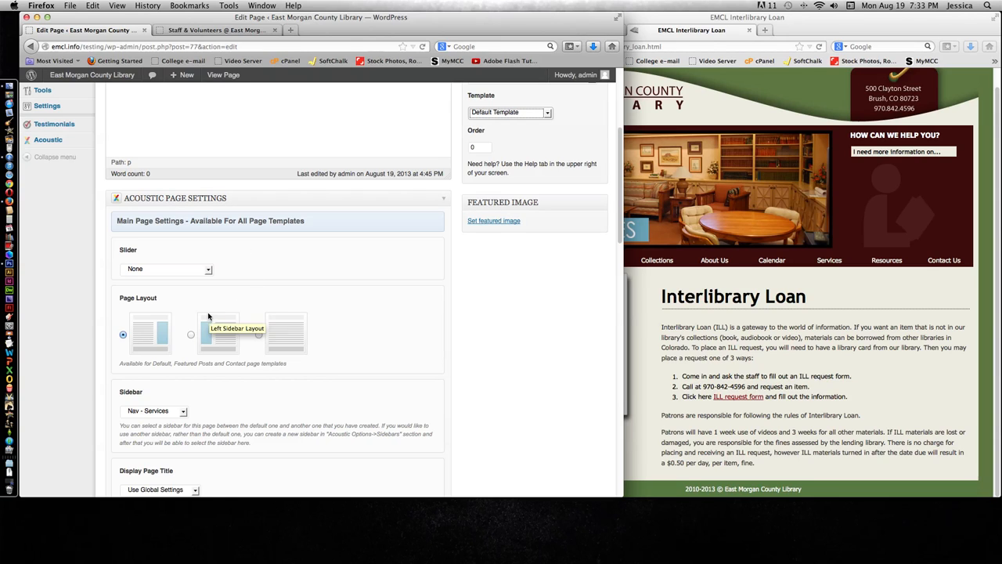
click(167, 269)
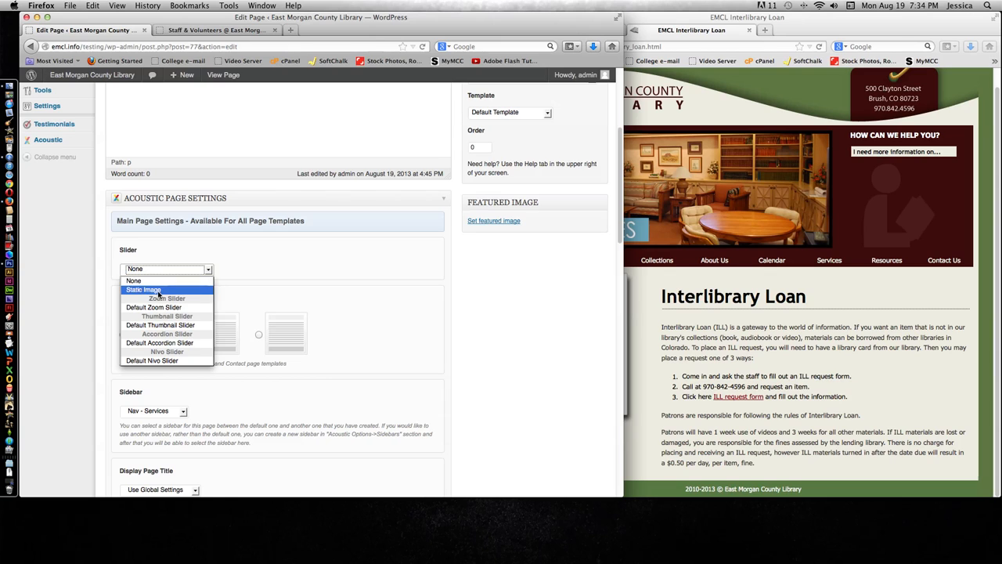
scroll(173, 354, down, 5)
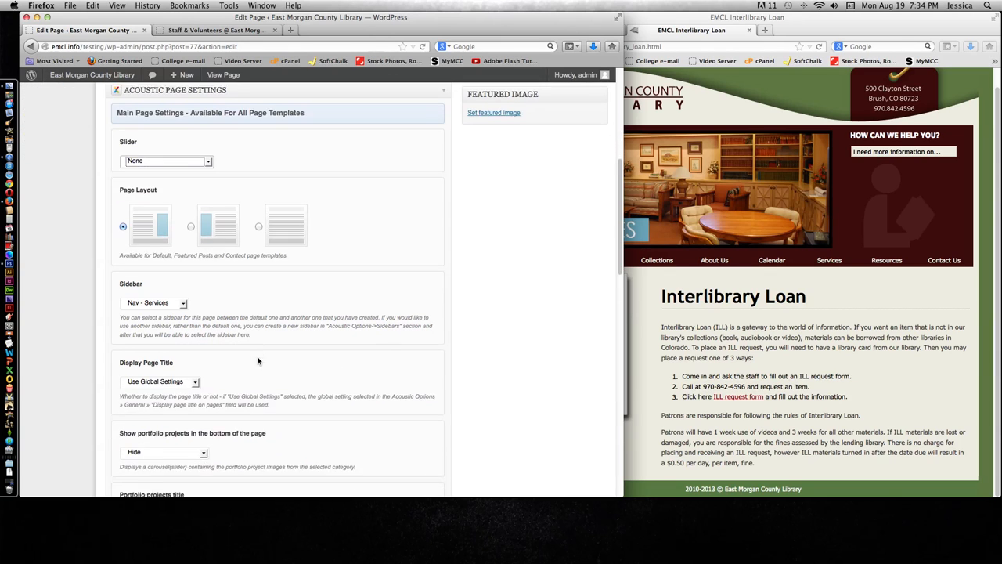
click(141, 210)
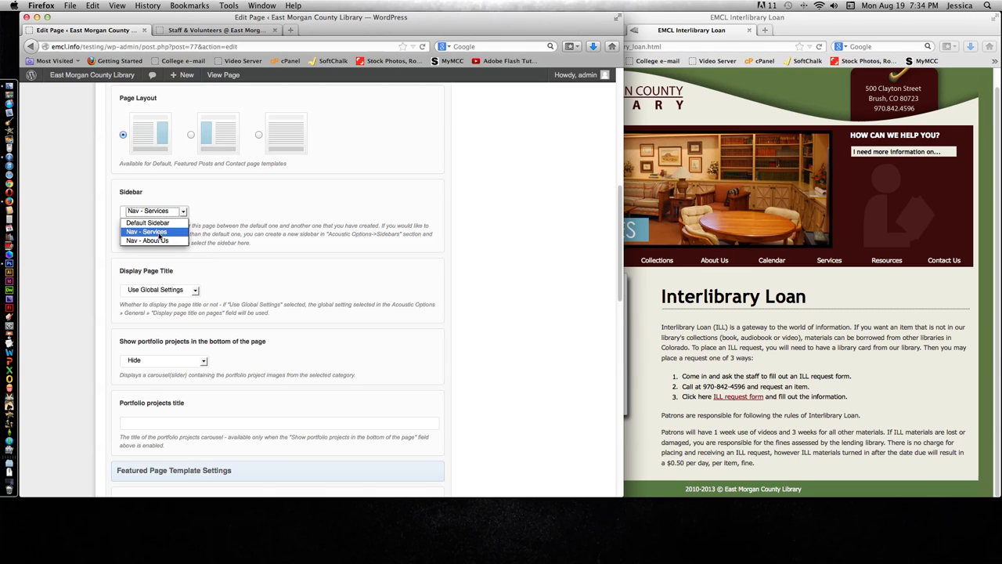
click(228, 27)
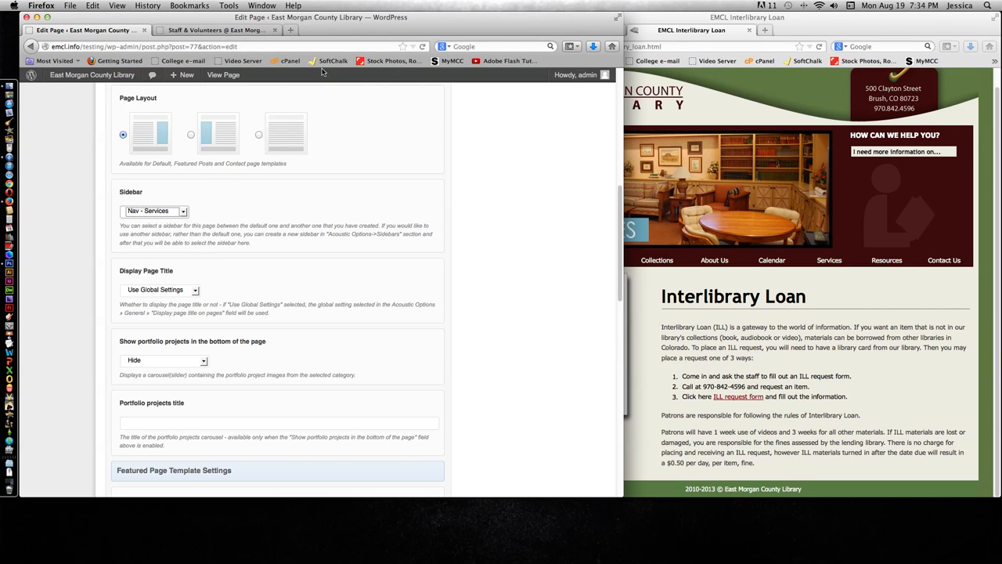
- View the Interlibrary Loan page on the new site to check its sidebar, and look through the remaining page settings in the editor
click(207, 31)
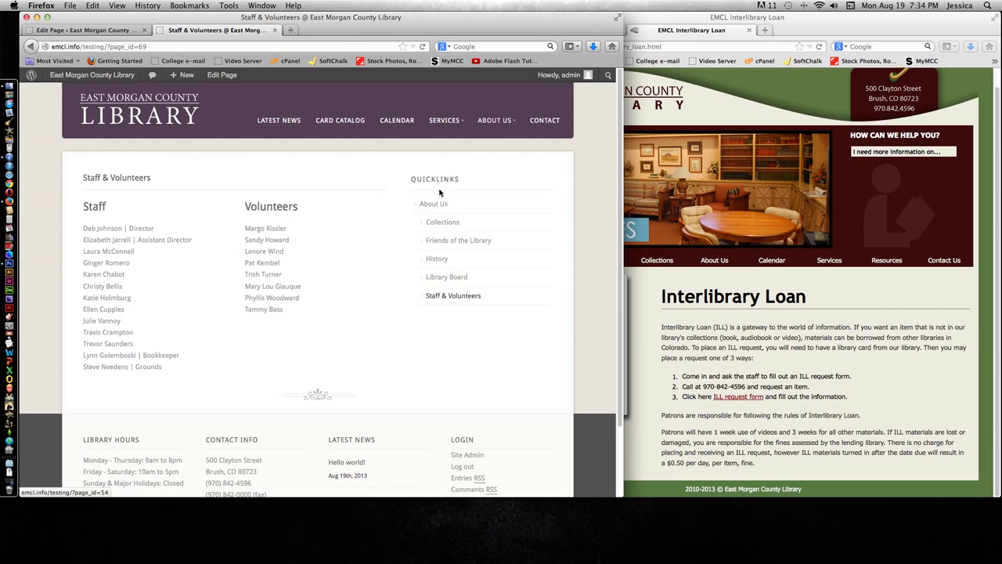
mouse_move(491, 125)
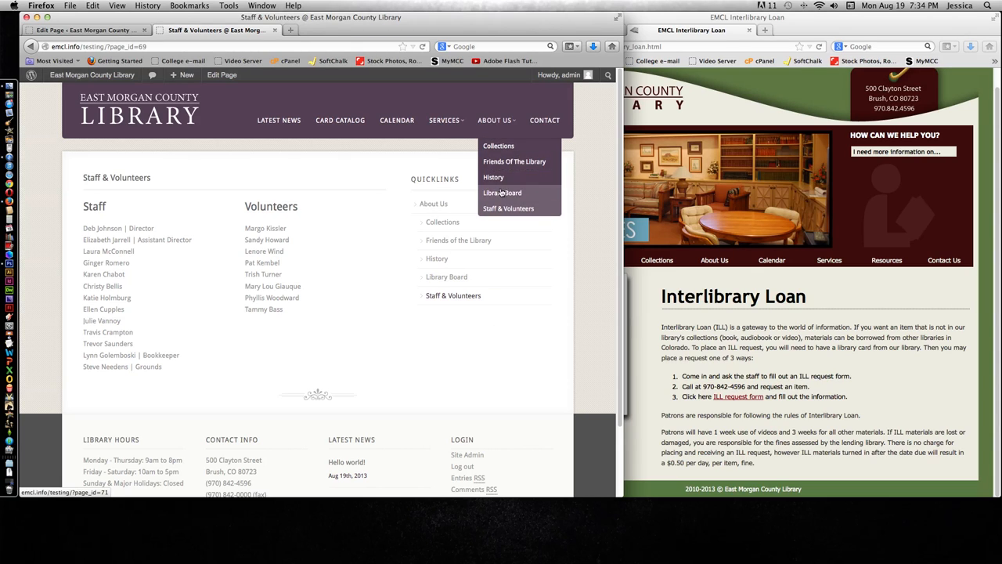
mouse_move(454, 125)
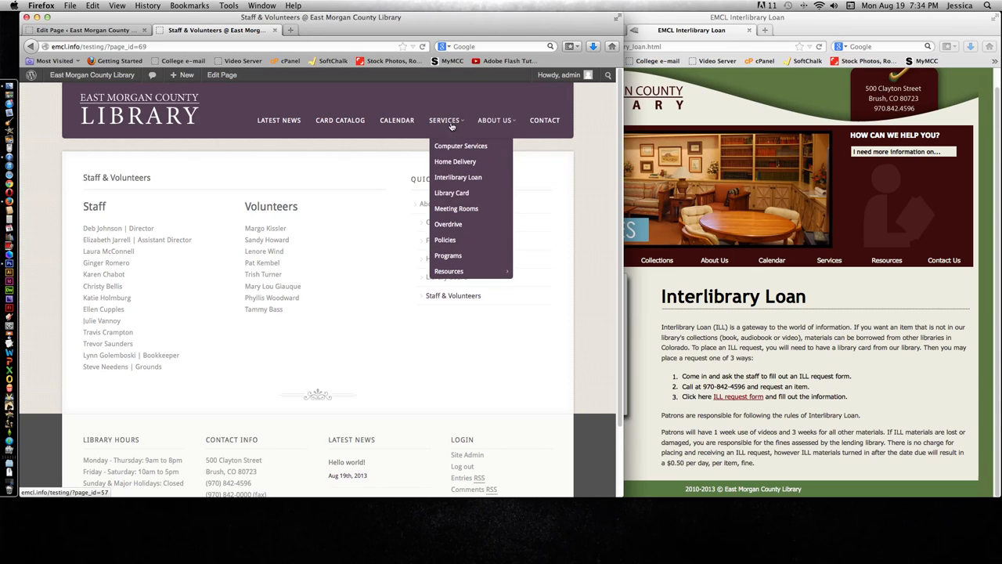
click(454, 183)
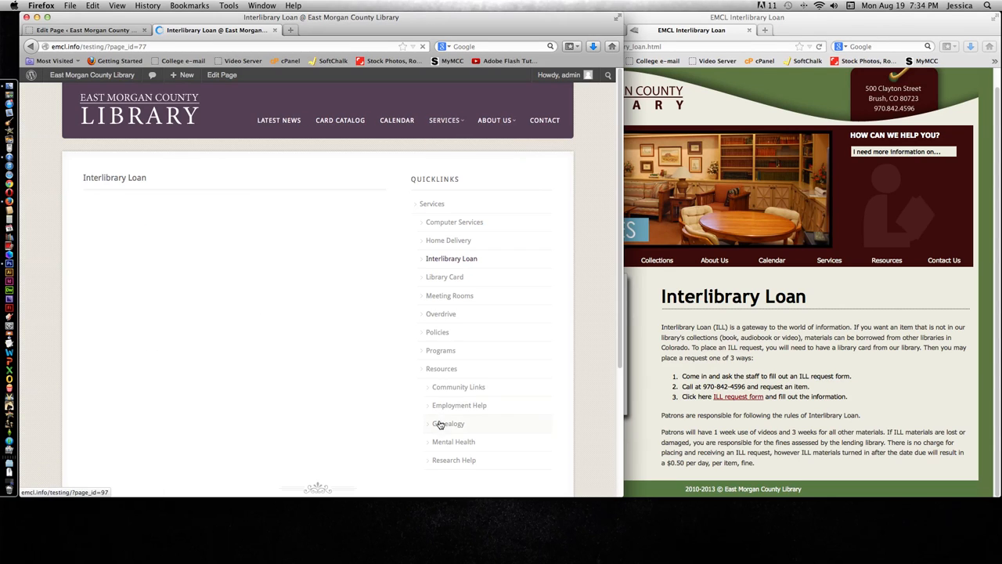
click(133, 30)
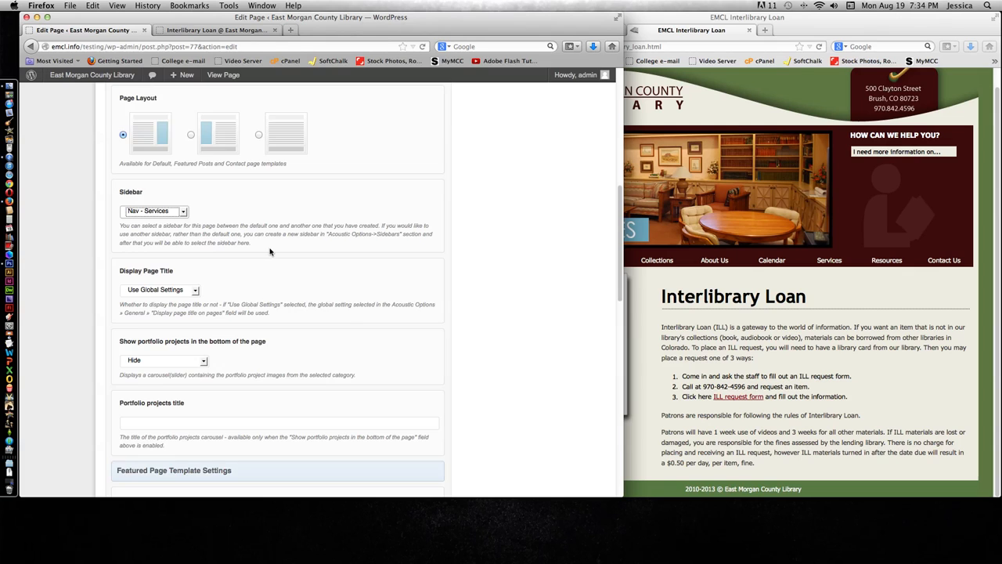
scroll(245, 241, down, 10)
scroll(251, 355, down, 10)
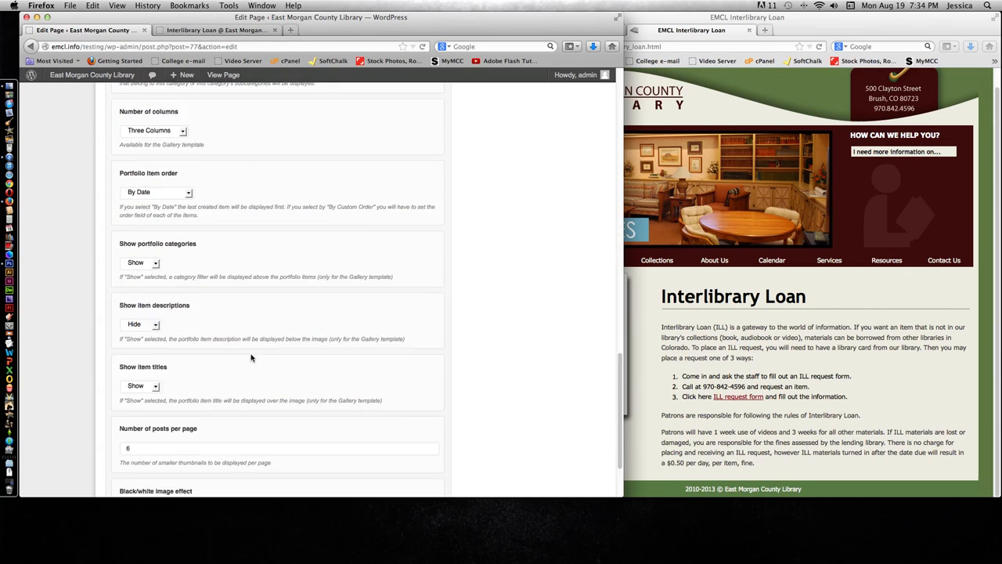
scroll(250, 355, up, 15)
scroll(251, 356, up, 8)
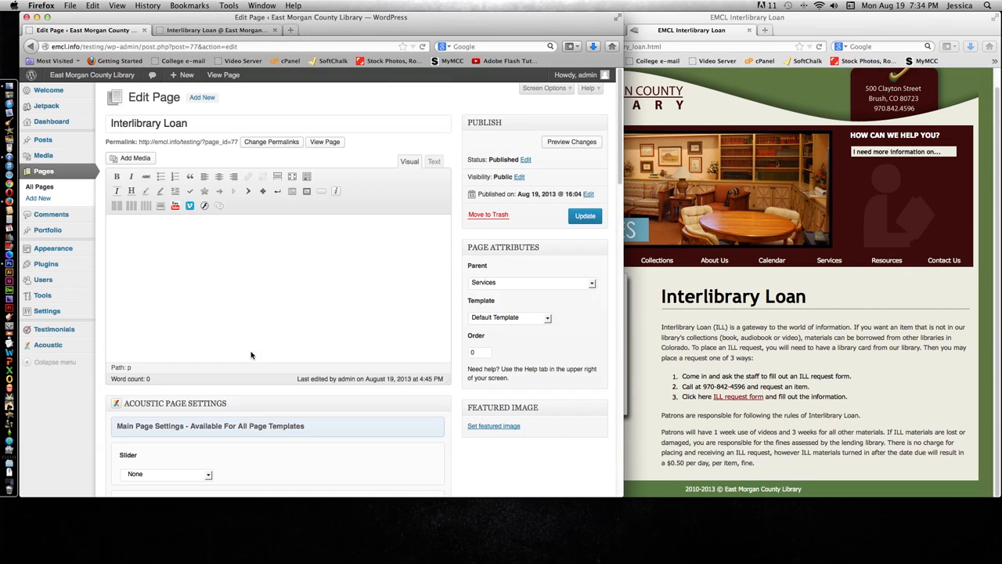
- Copy all the body text below the Interlibrary Loan heading on the old library website
click(140, 228)
click(752, 378)
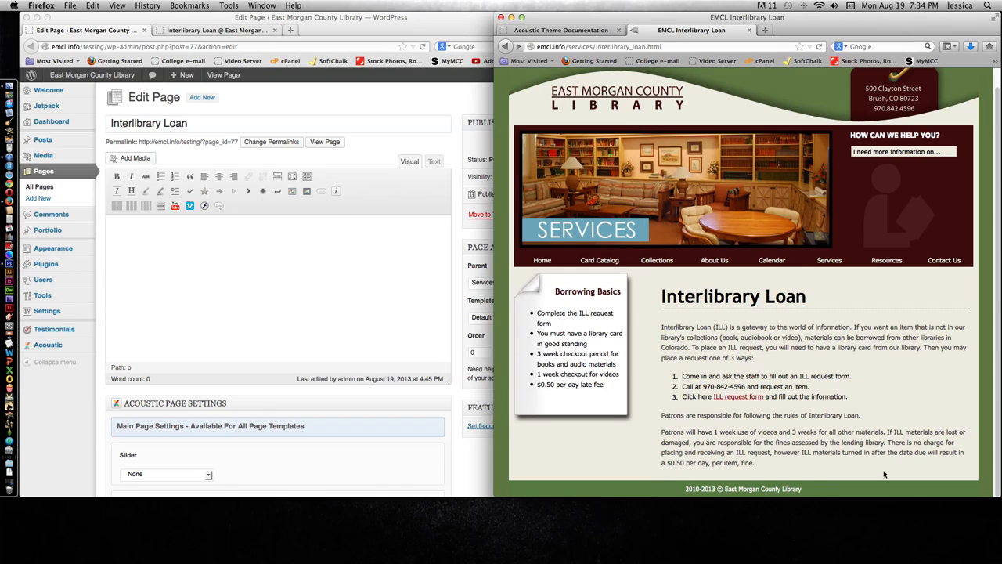
drag(756, 464, 664, 324)
key(super+c)
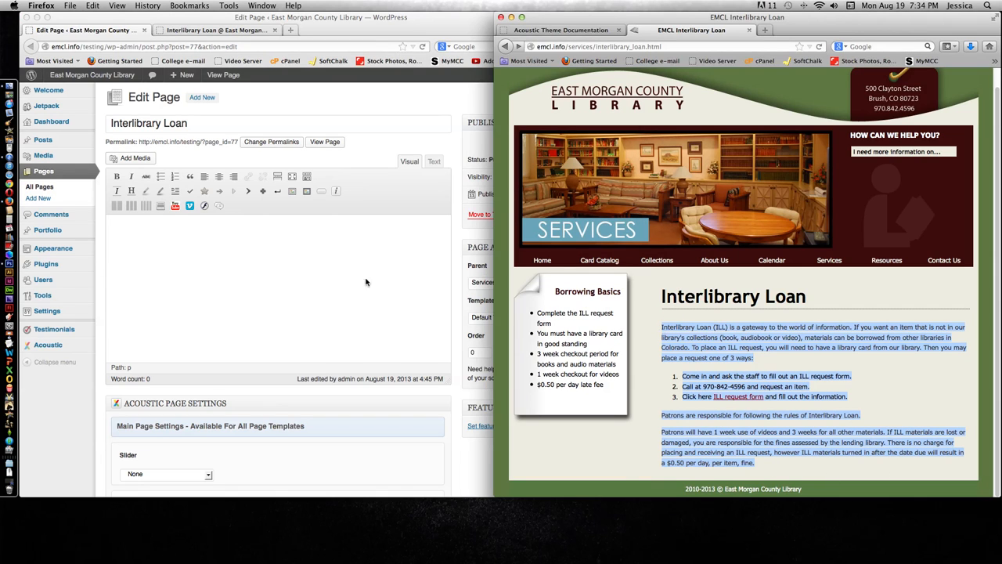
- Show the editor's extra formatting tools and insert the copied Interlibrary Loan text into the page body as plain text
click(236, 246)
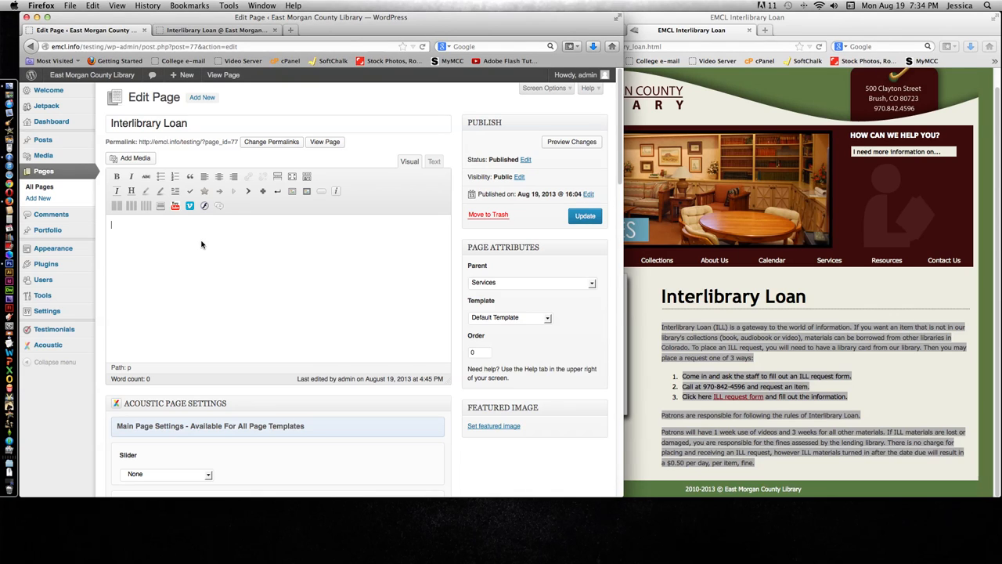
click(307, 177)
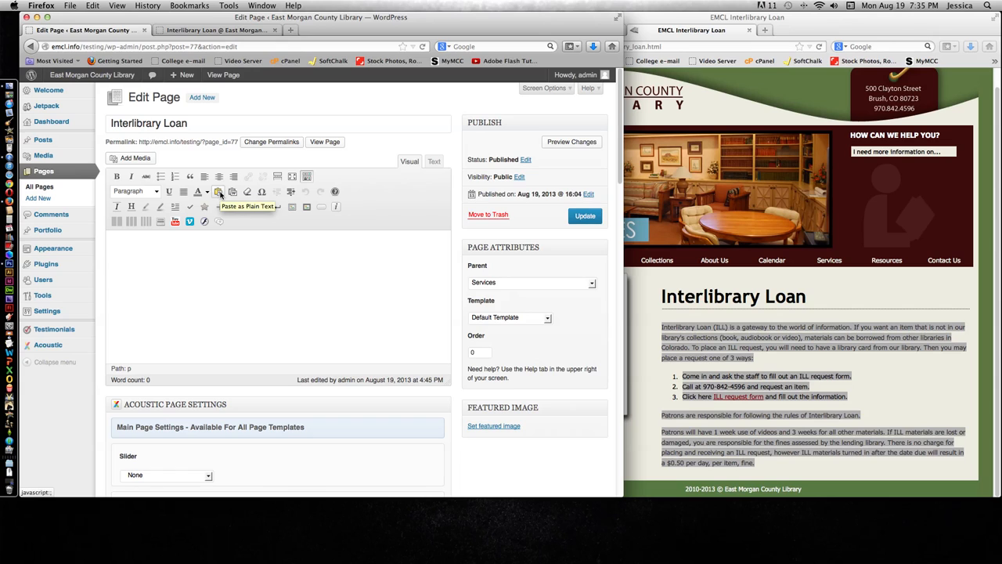
click(220, 194)
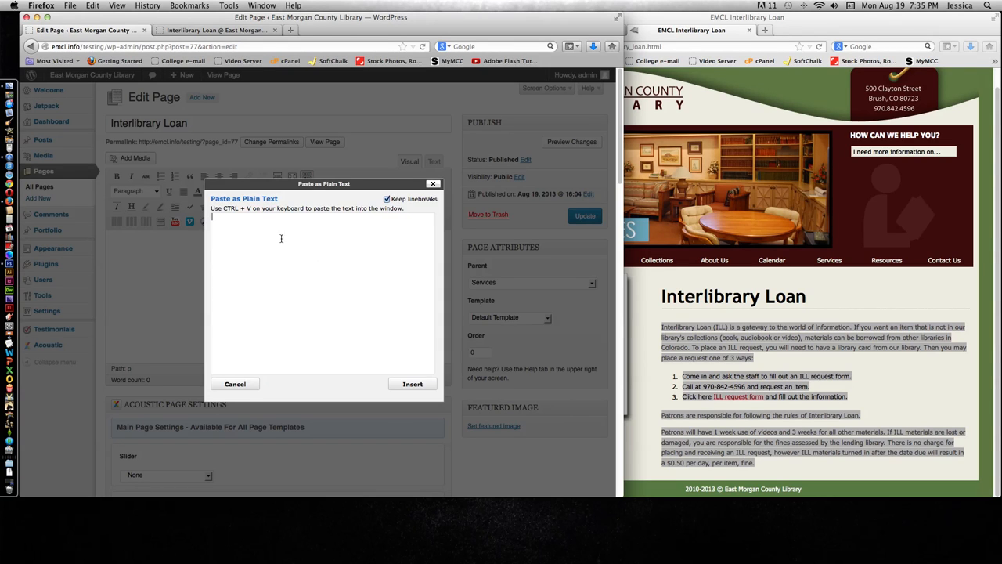
key(super+v)
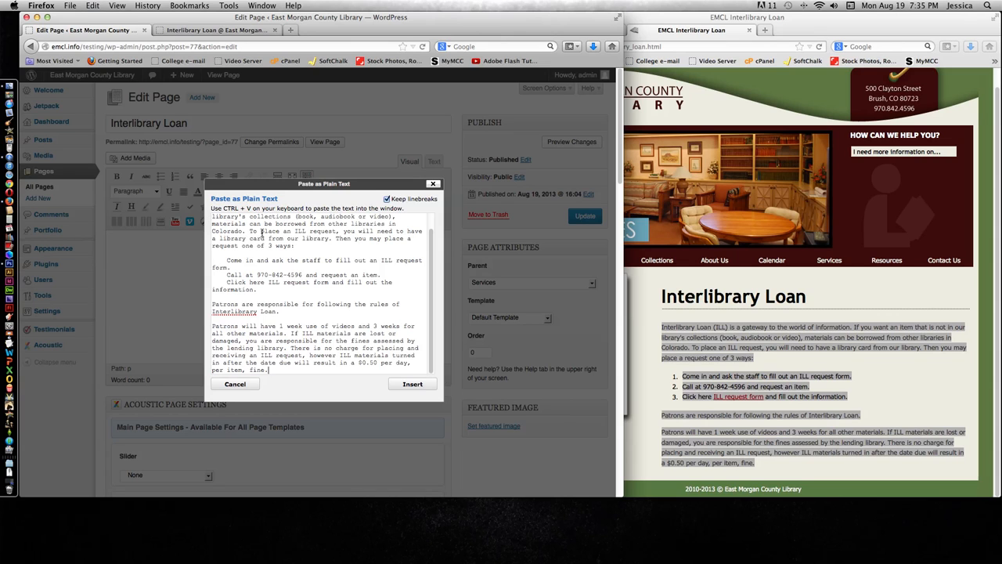
scroll(274, 258, up, 1)
scroll(276, 264, down, 2)
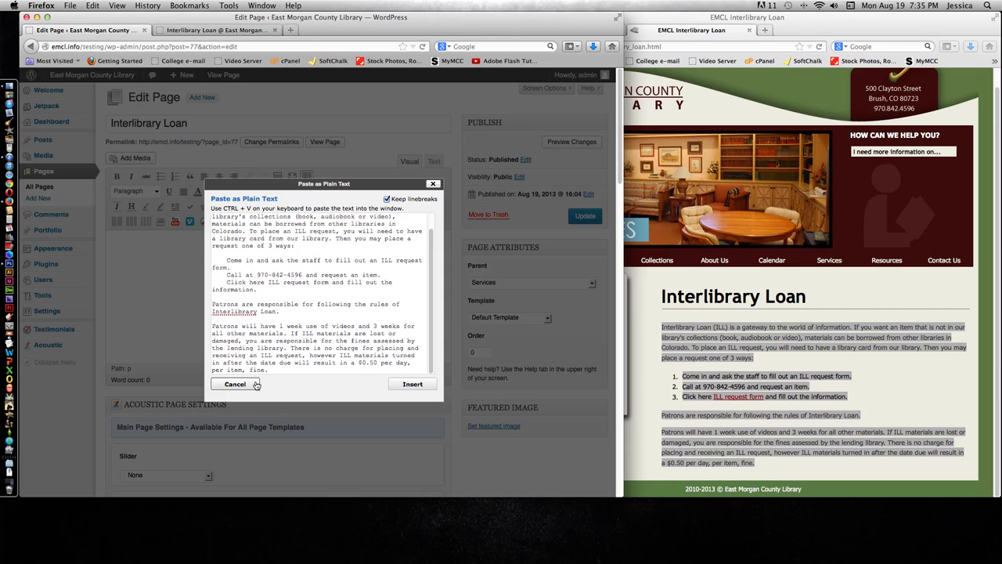
click(412, 383)
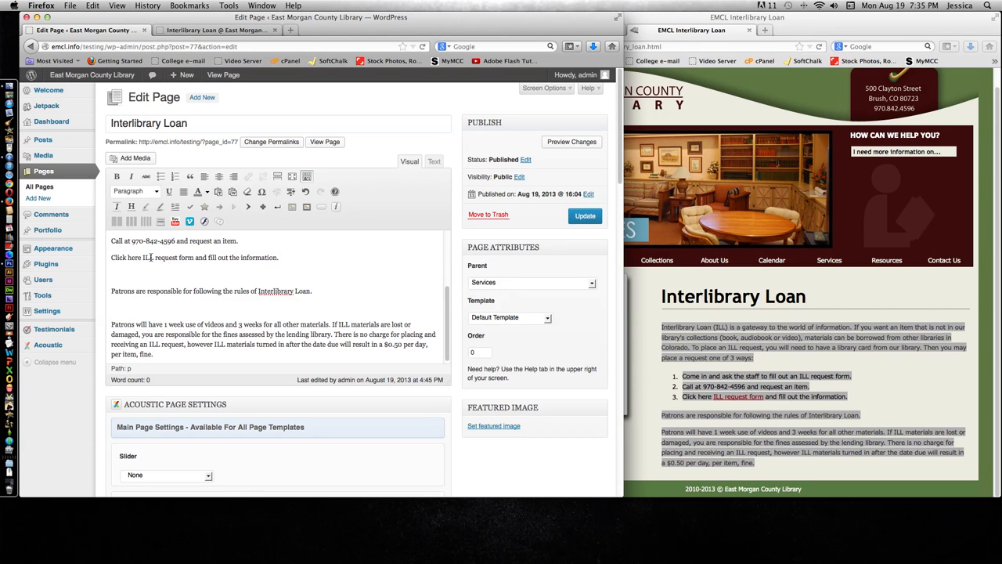
- Remove the extra blank lines before and after the three request methods and before the final paragraph
click(141, 274)
key(BackSpace)
click(133, 302)
key(BackSpace)
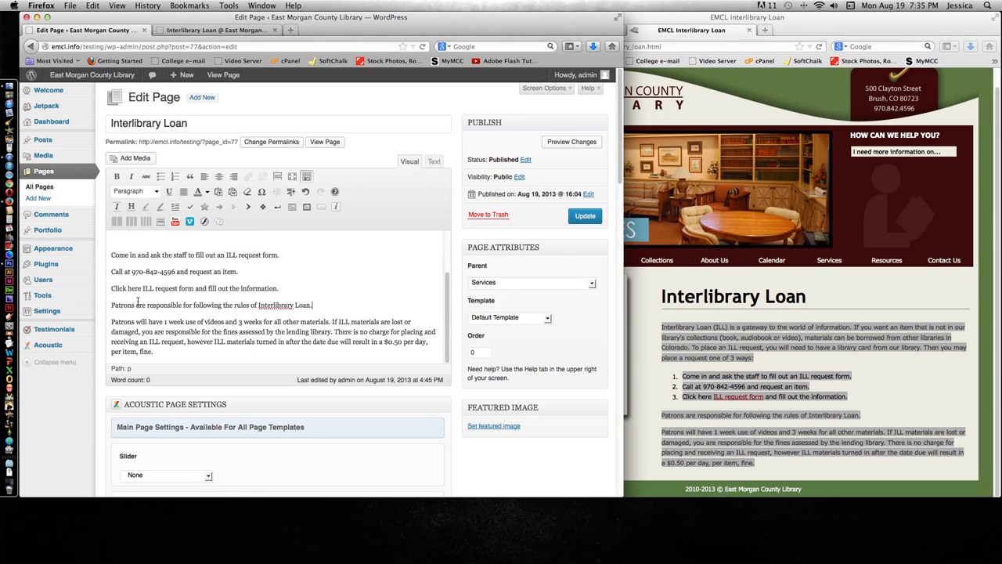
click(113, 255)
scroll(170, 255, up, 2)
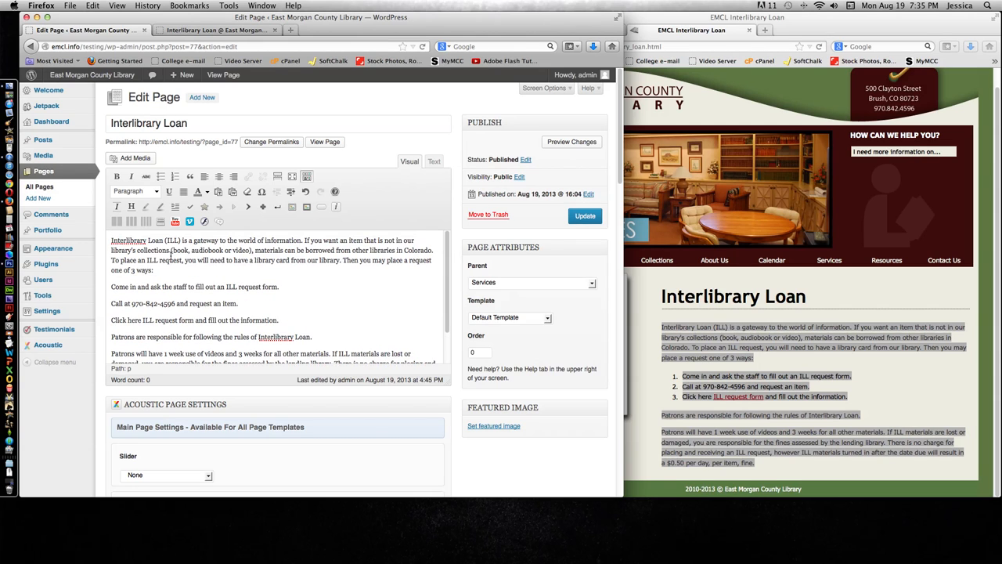
- Turn the three request methods in the page body into a bulleted list with star bullets
scroll(170, 258, down, 3)
scroll(171, 262, up, 3)
drag(284, 321, 89, 285)
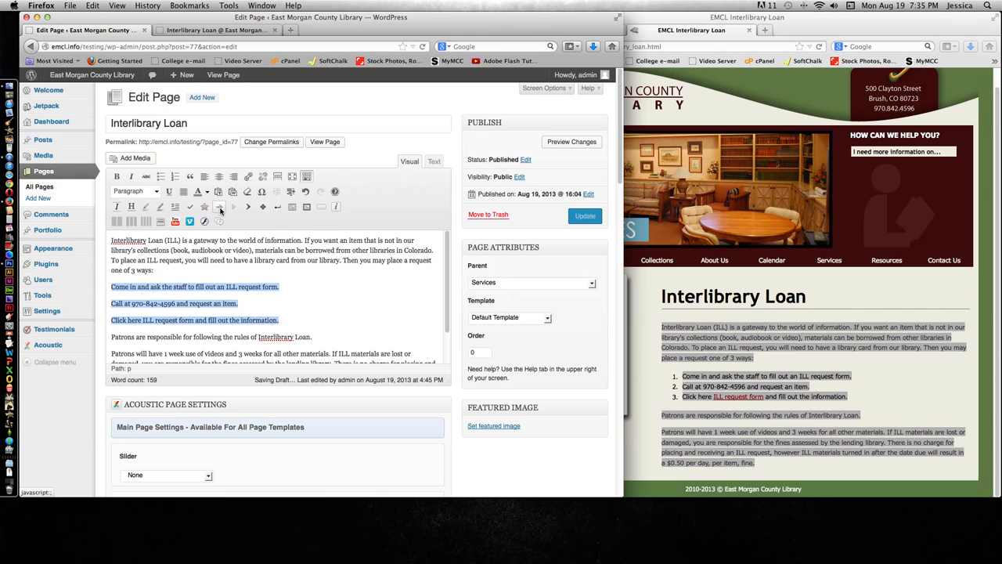
click(161, 178)
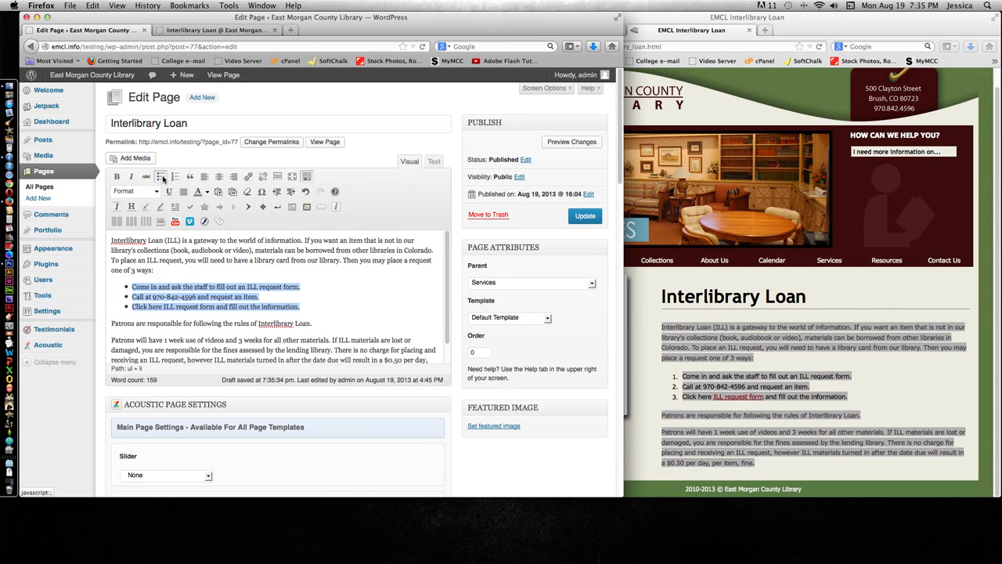
click(205, 206)
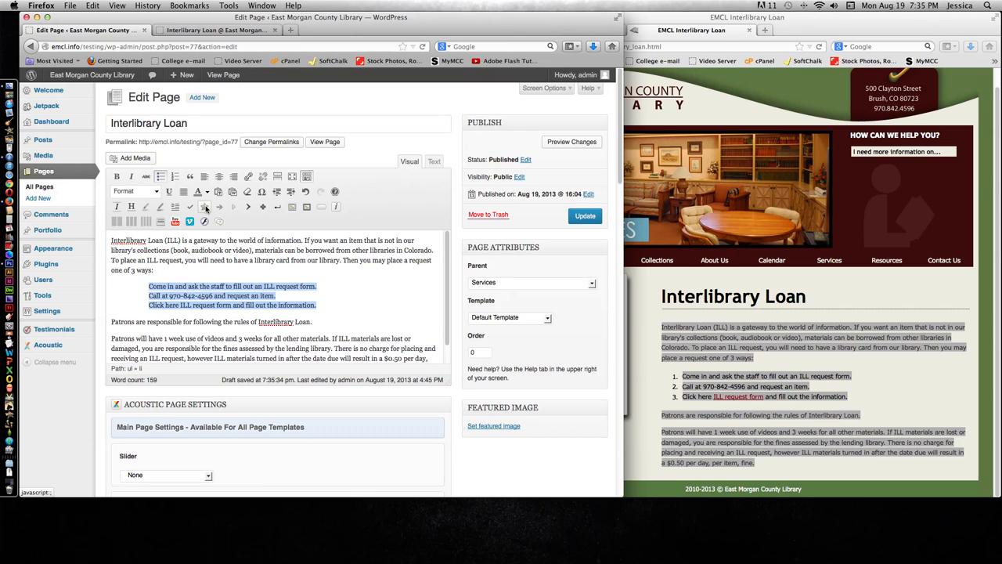
- Split the phone request and ILL request form lines into their own star-bulleted items
click(149, 296)
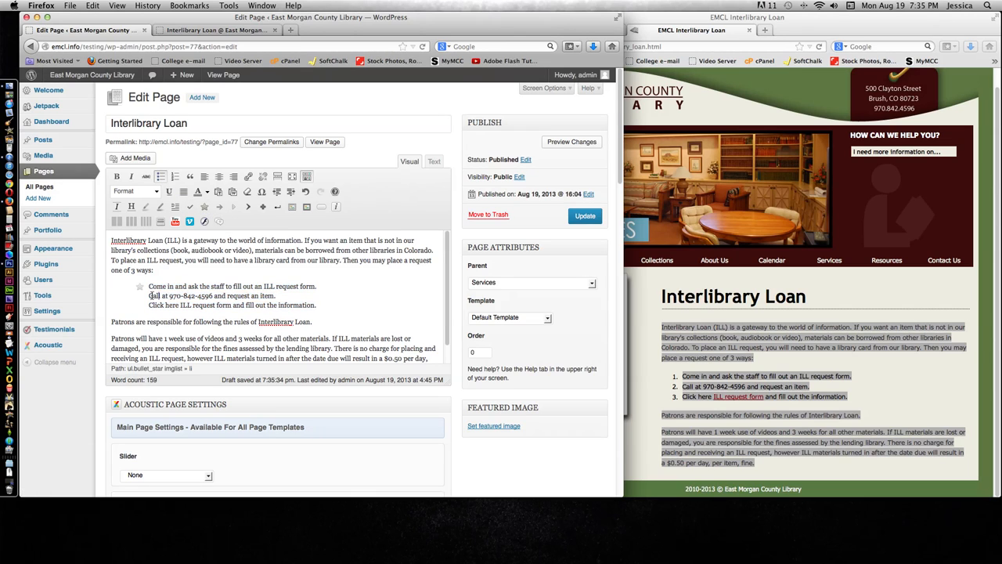
key(Return)
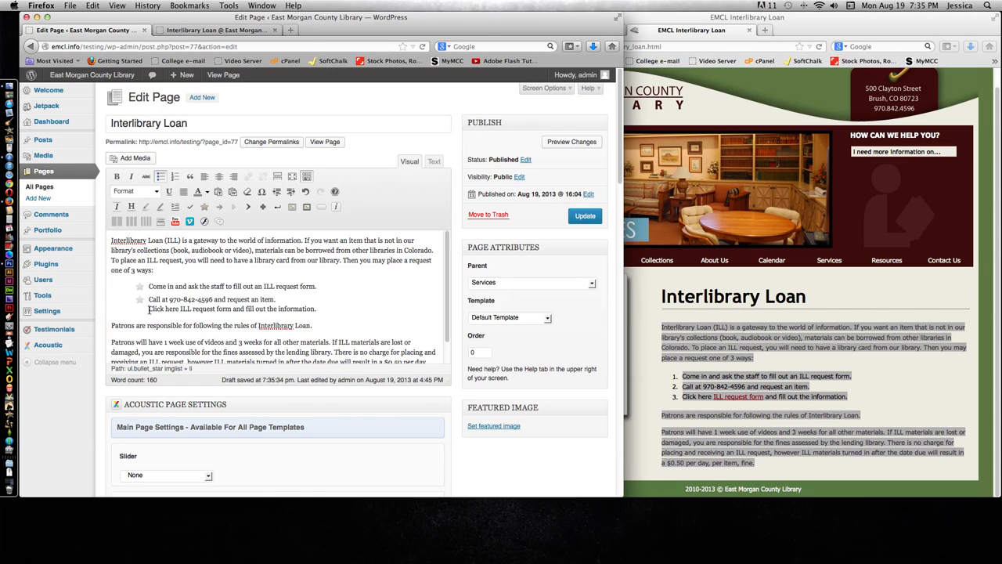
key(BackSpace)
key(Return)
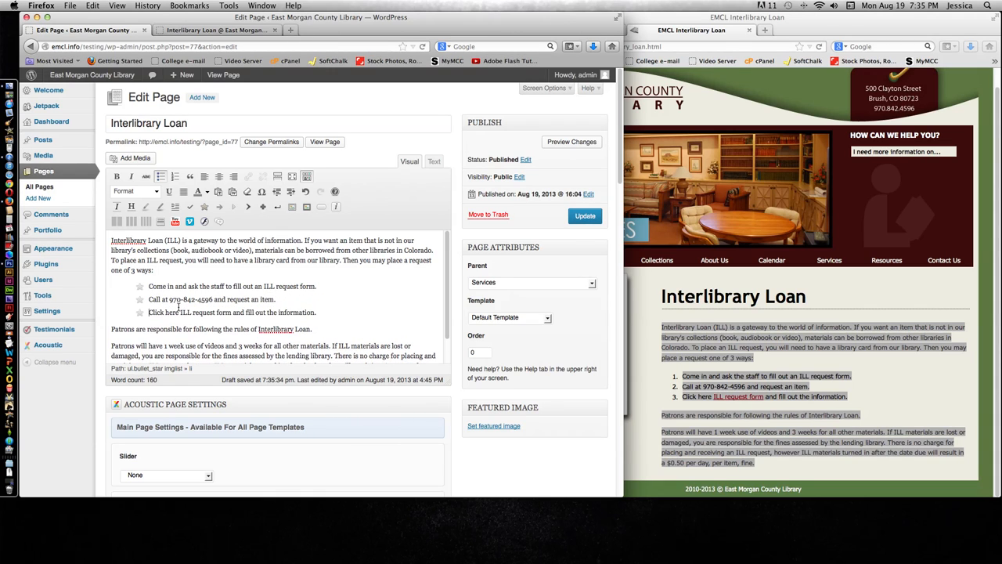
- Open the ILL request form linked on the old library website and copy its web address
click(739, 400)
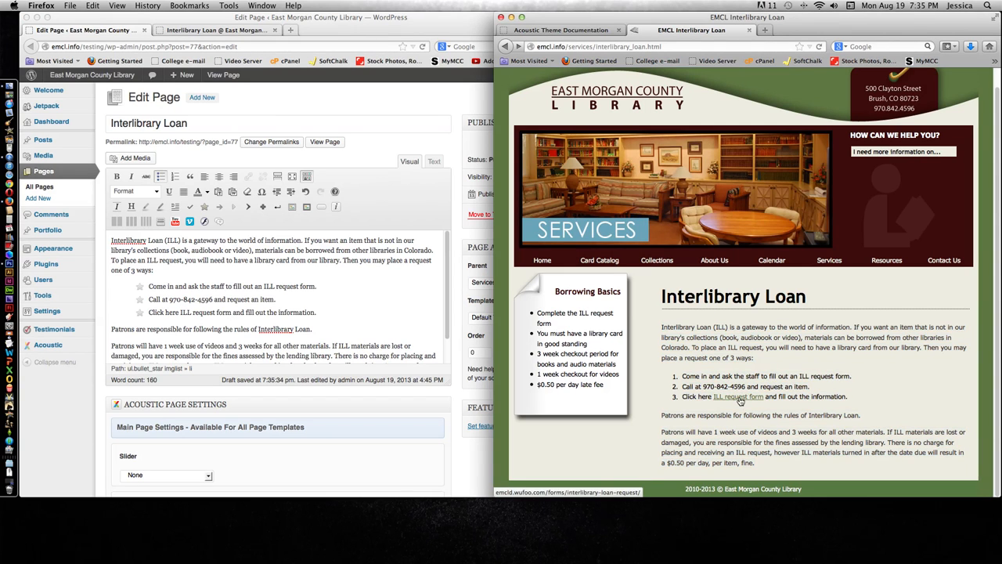
click(739, 400)
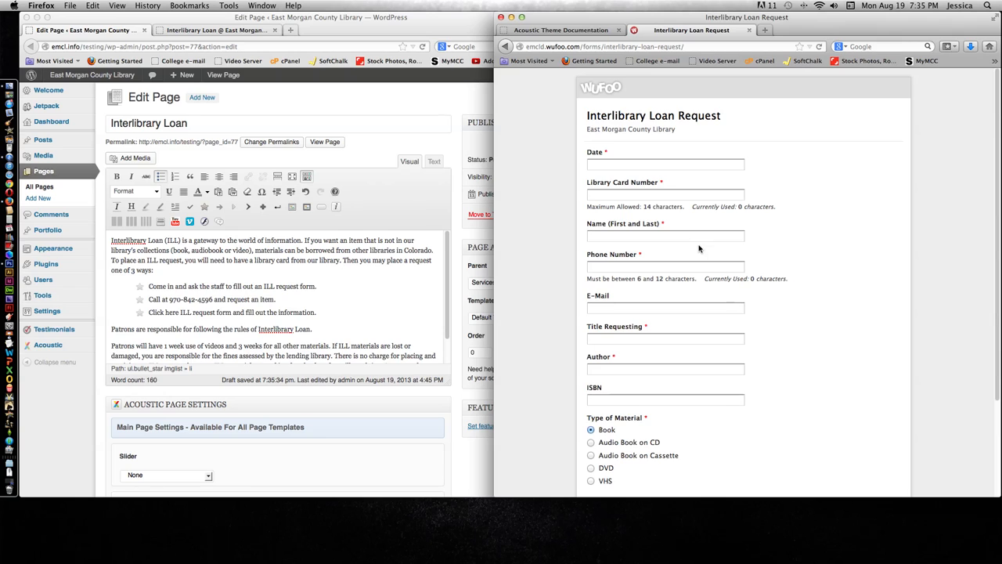
right_click(582, 46)
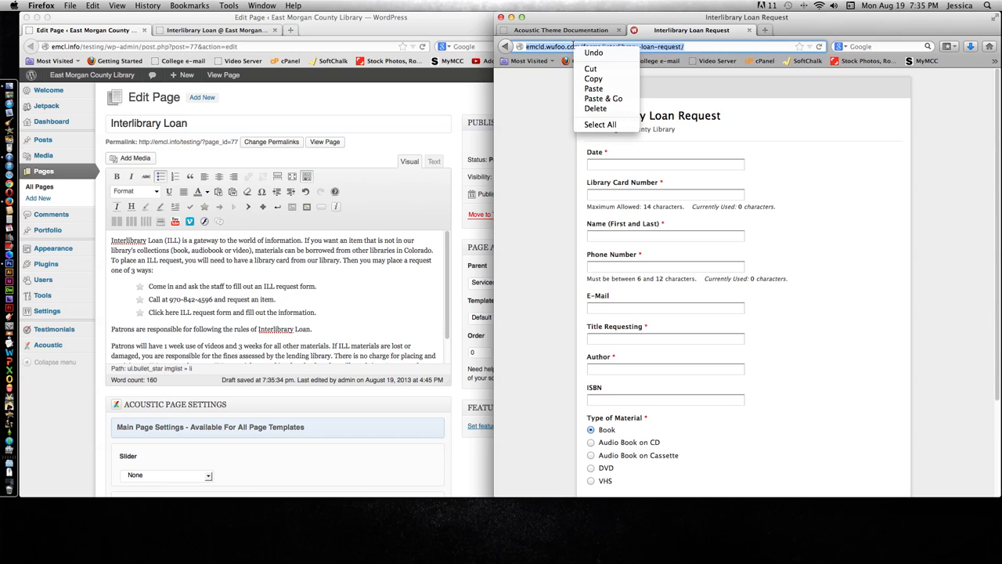
click(594, 79)
- Link "ILL request form" in the page body to the copied address, titled "Visit our online form for an ILL request", opening in a new window/tab
click(325, 278)
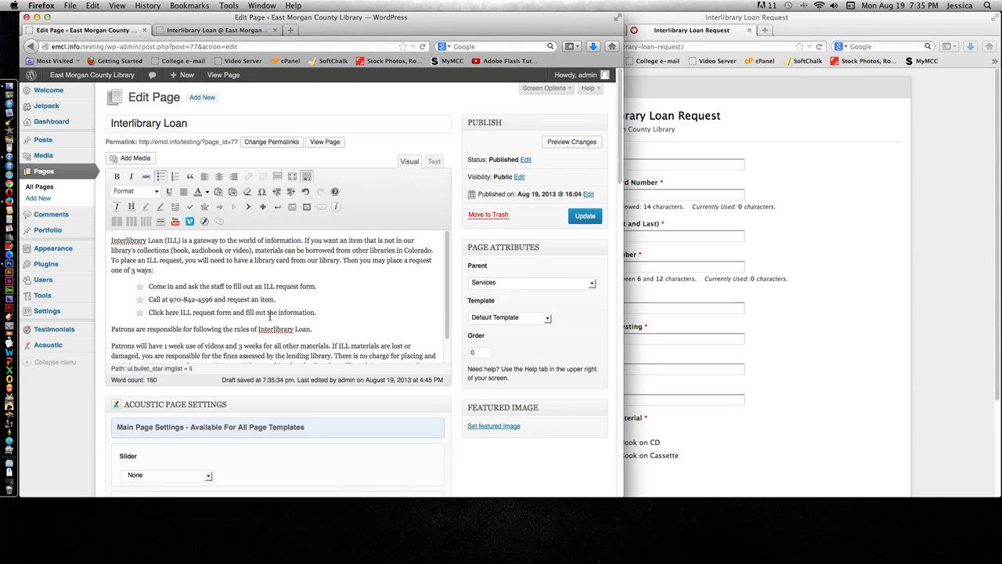
drag(182, 311, 232, 312)
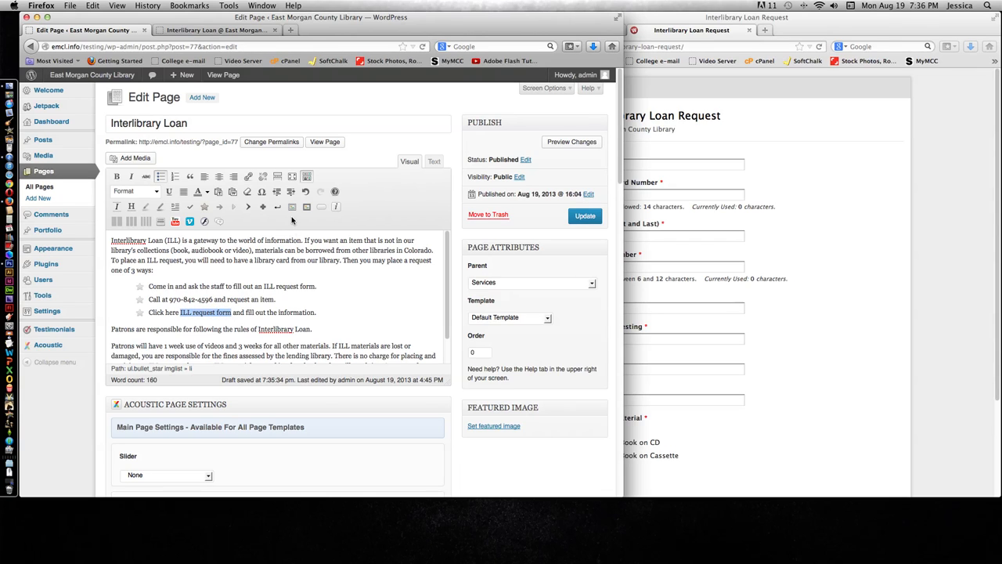
click(248, 176)
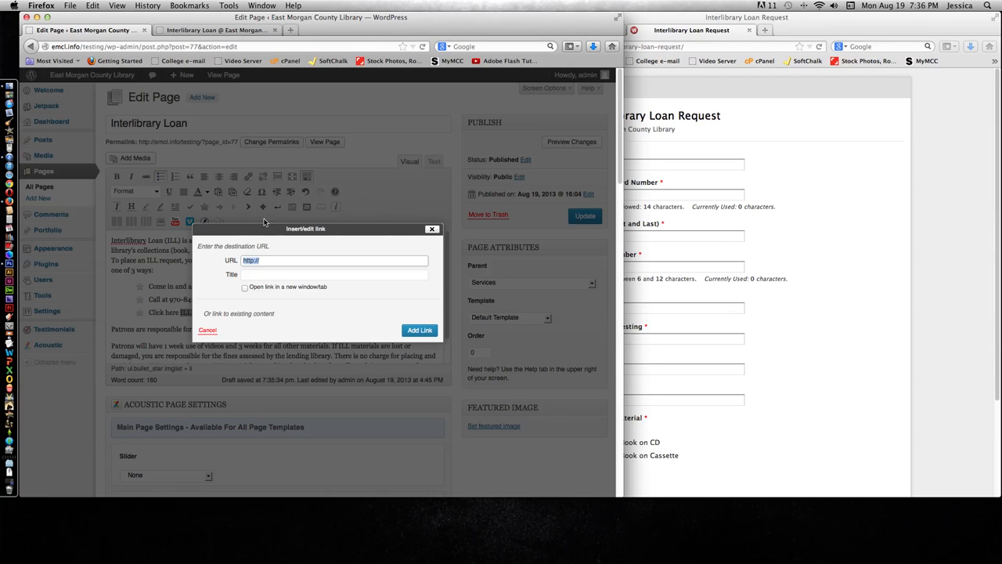
key(ctrl+v)
click(262, 274)
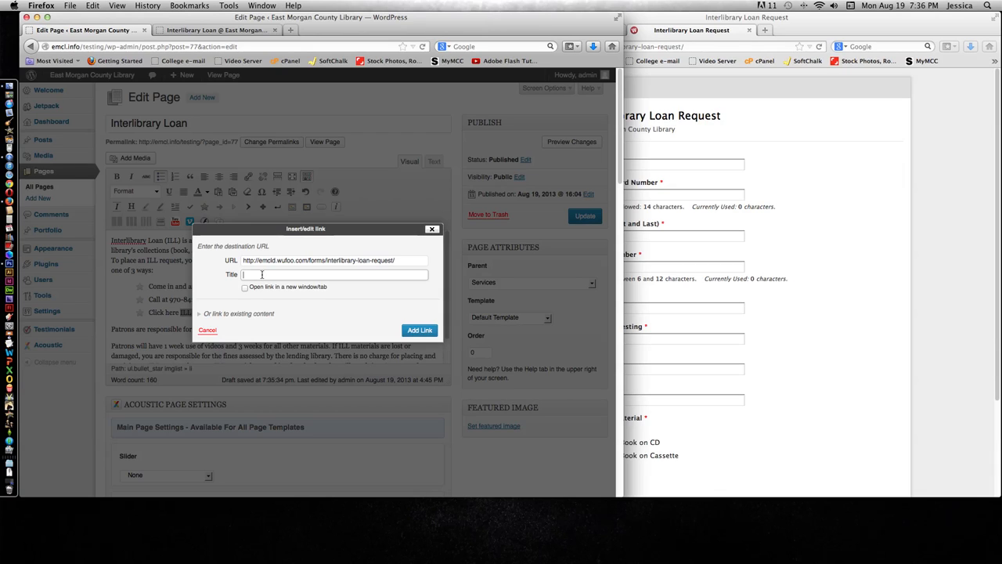
text(Visit our online form for a)
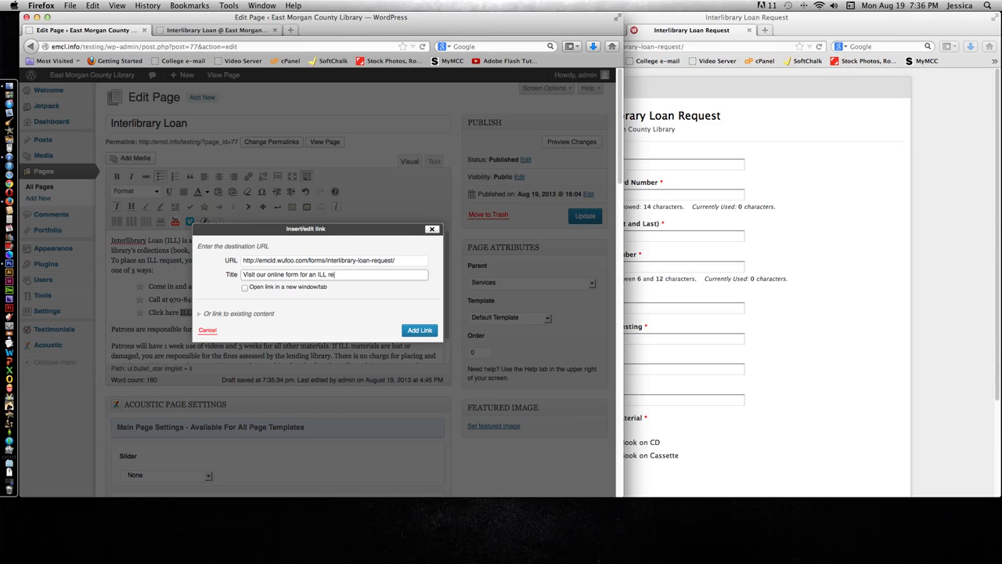
click(245, 287)
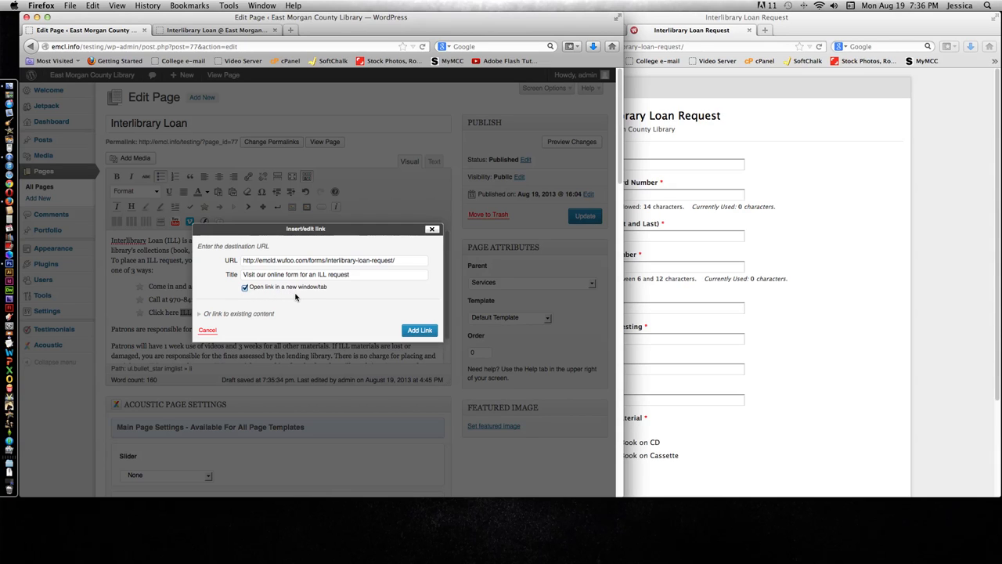
click(419, 329)
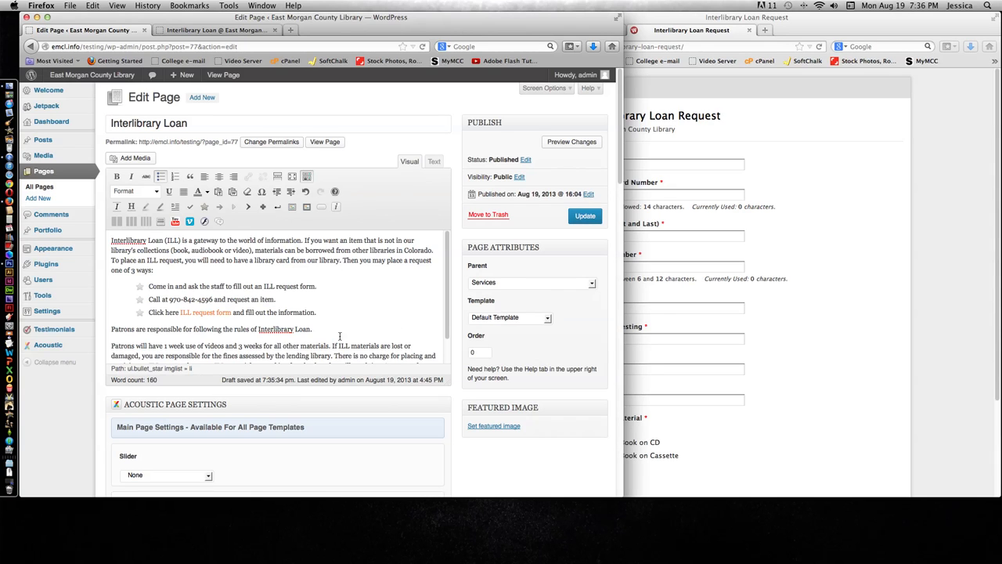
- Review the page body and update the published Interlibrary Loan page
scroll(319, 314, down, 1)
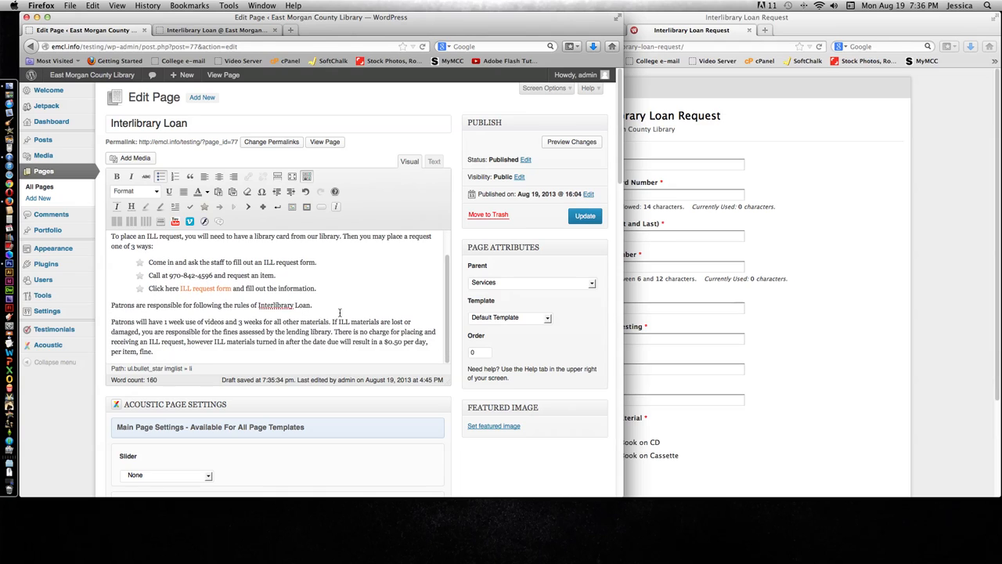
scroll(319, 314, up, 1)
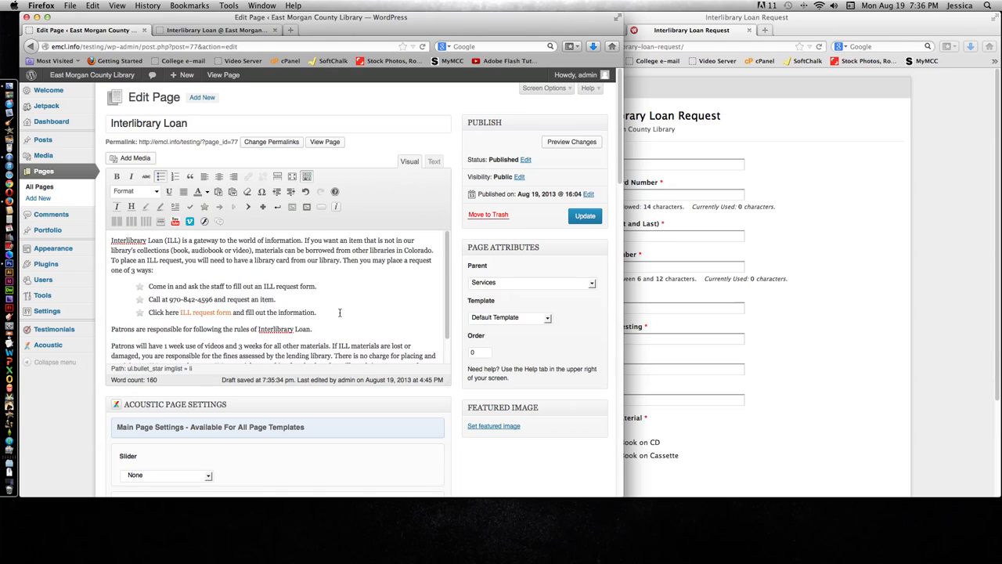
click(585, 216)
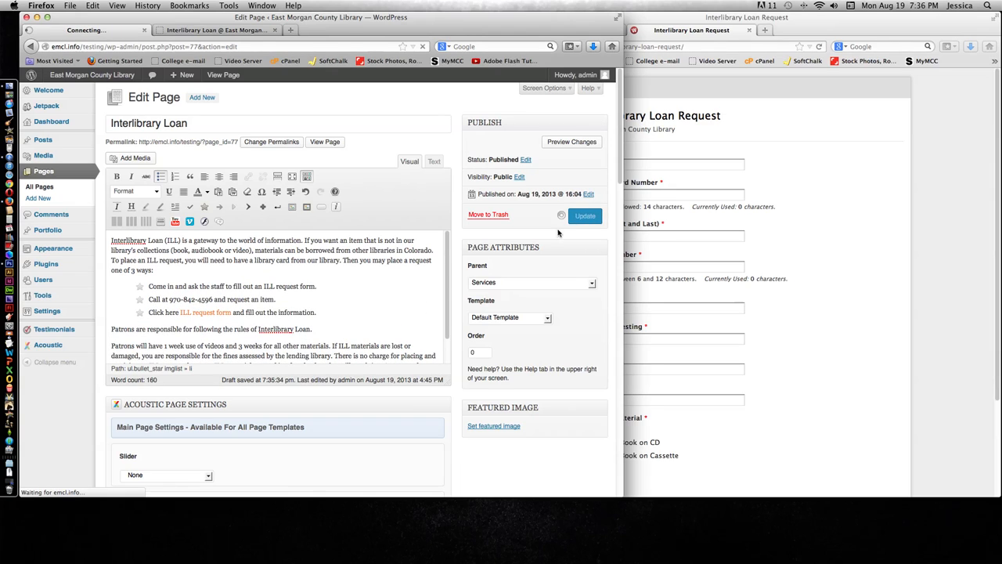
- Reload the Interlibrary Loan page on the new site, test its ILL request form link, and return to the page editor
click(218, 32)
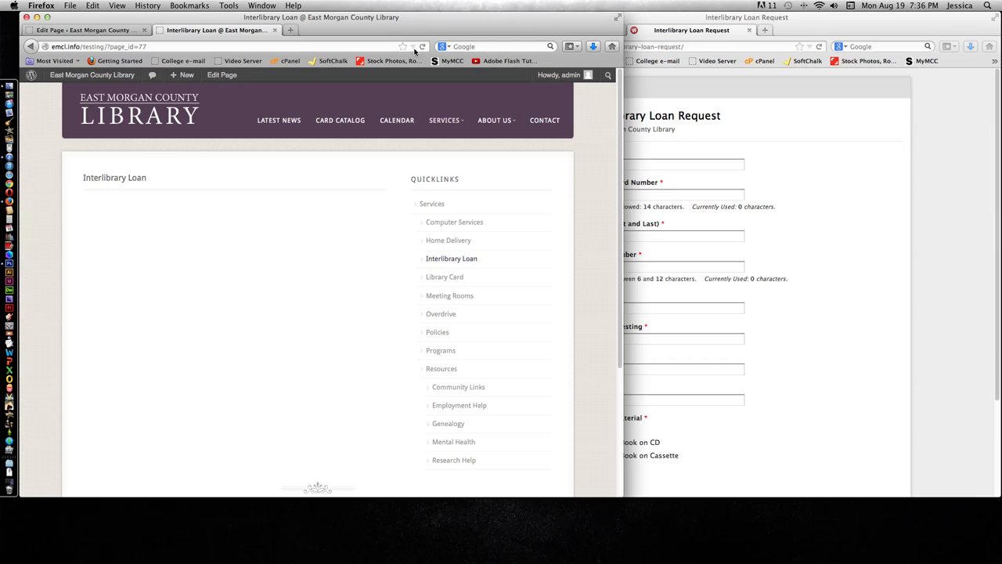
click(422, 47)
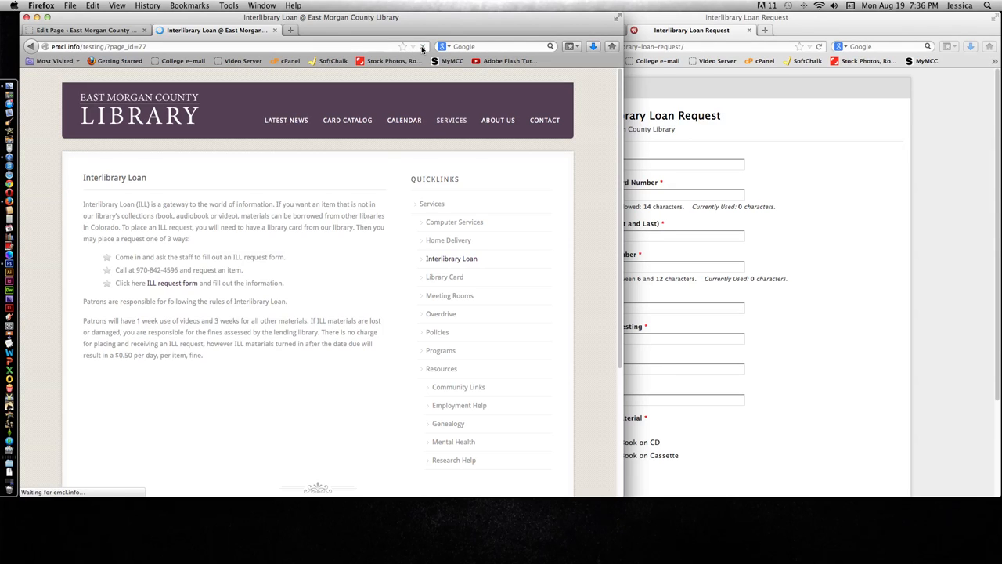
click(173, 283)
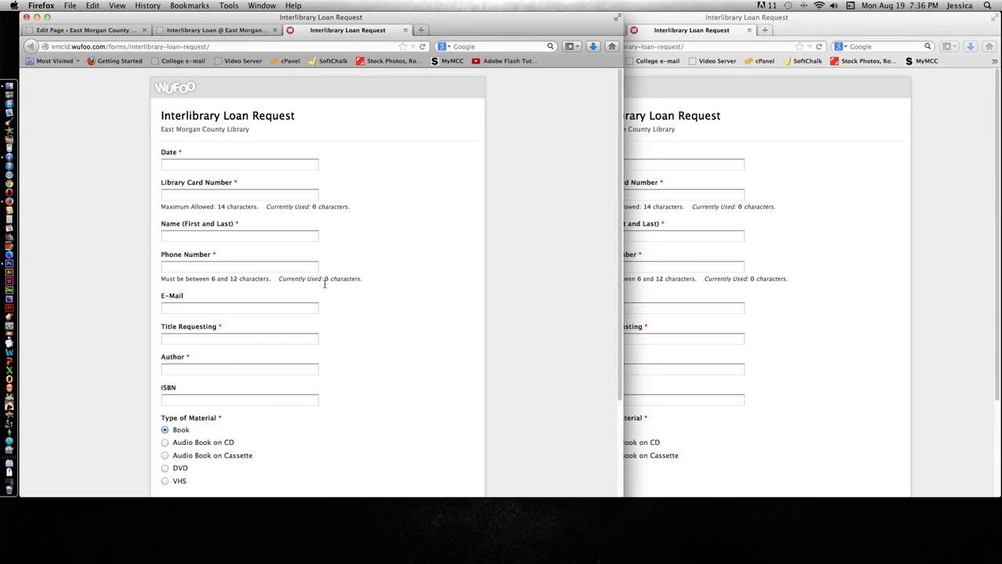
click(405, 30)
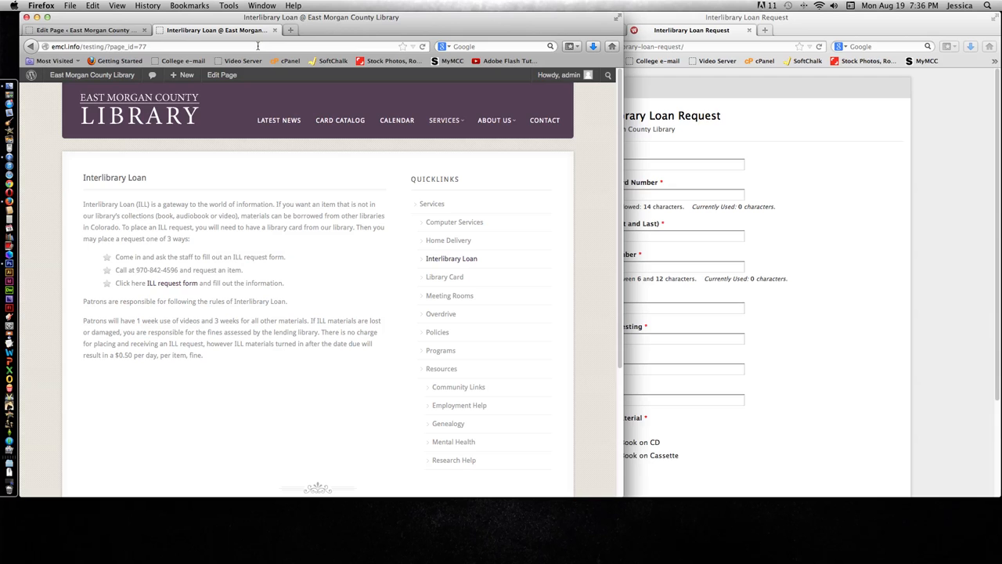
click(110, 32)
- Bring the old library website back from the request form to its Interlibrary Loan page
click(836, 165)
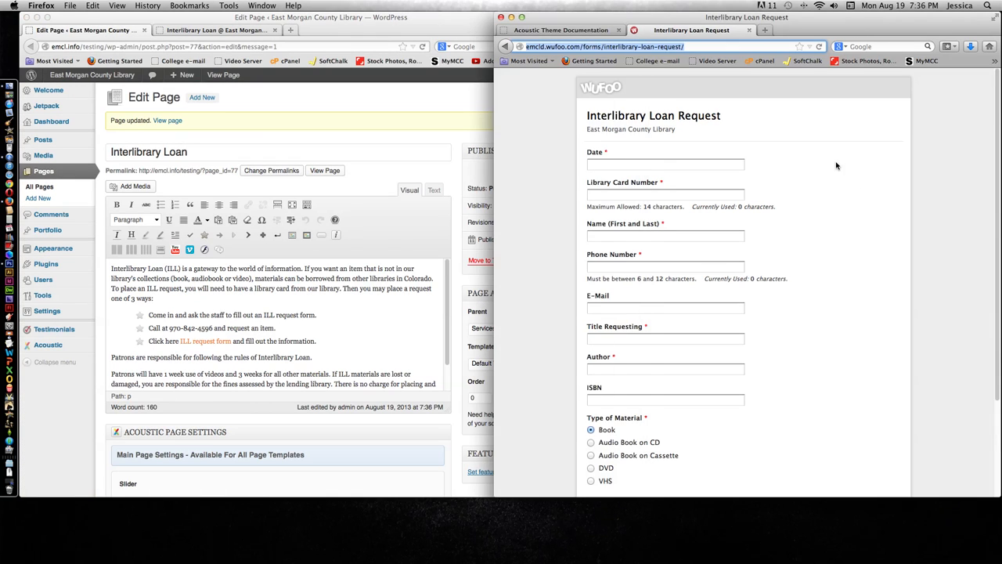
click(560, 30)
click(692, 29)
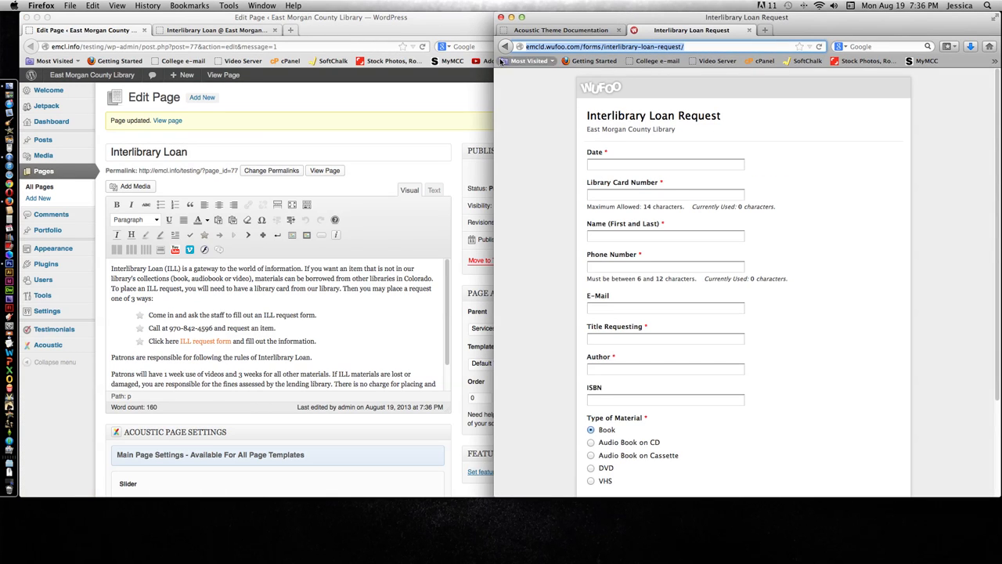
click(505, 47)
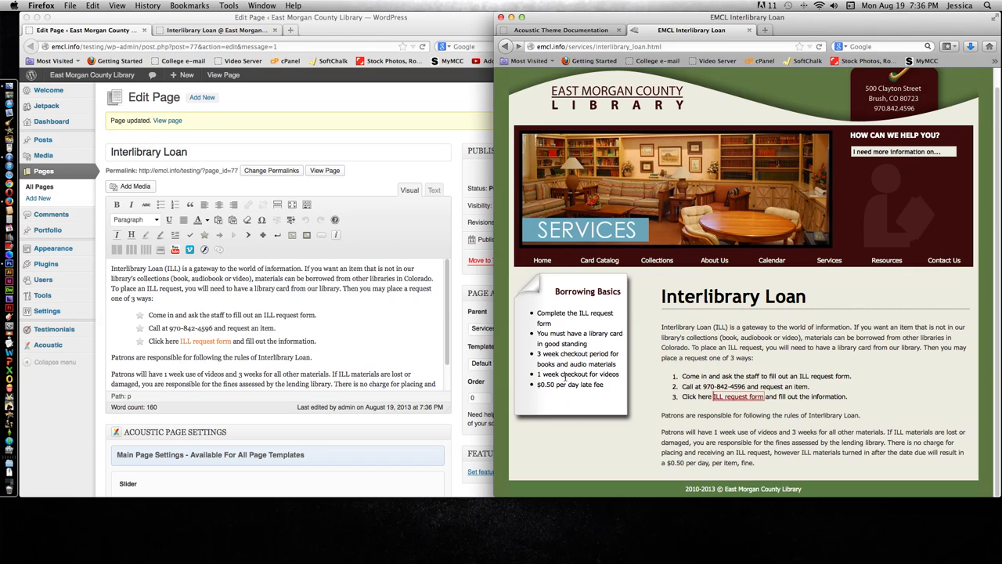
- Add the line "Staff to help you:" below the final paragraph of the page body, followed by an empty line
click(351, 360)
scroll(363, 341, down, 1)
click(181, 379)
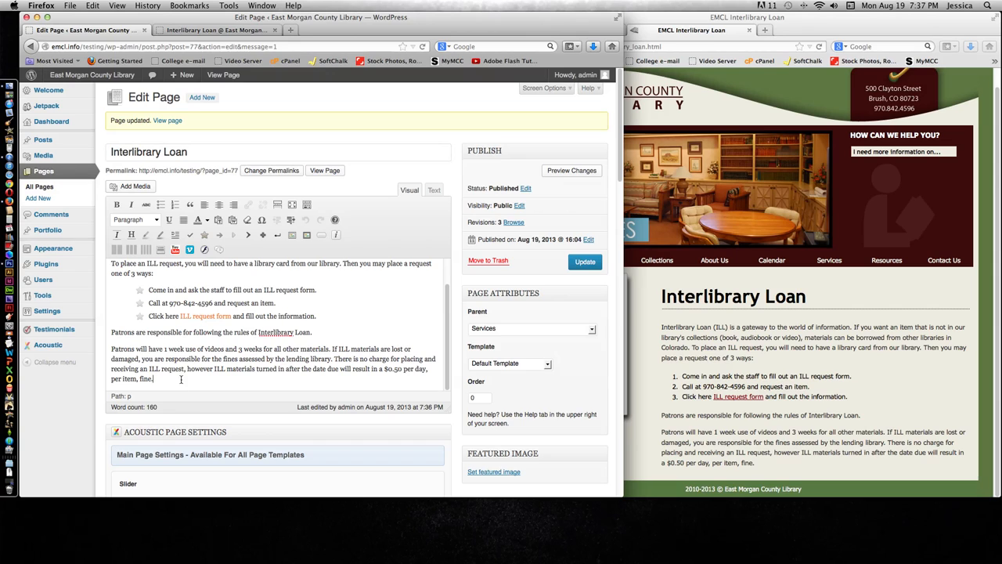
key(Return)
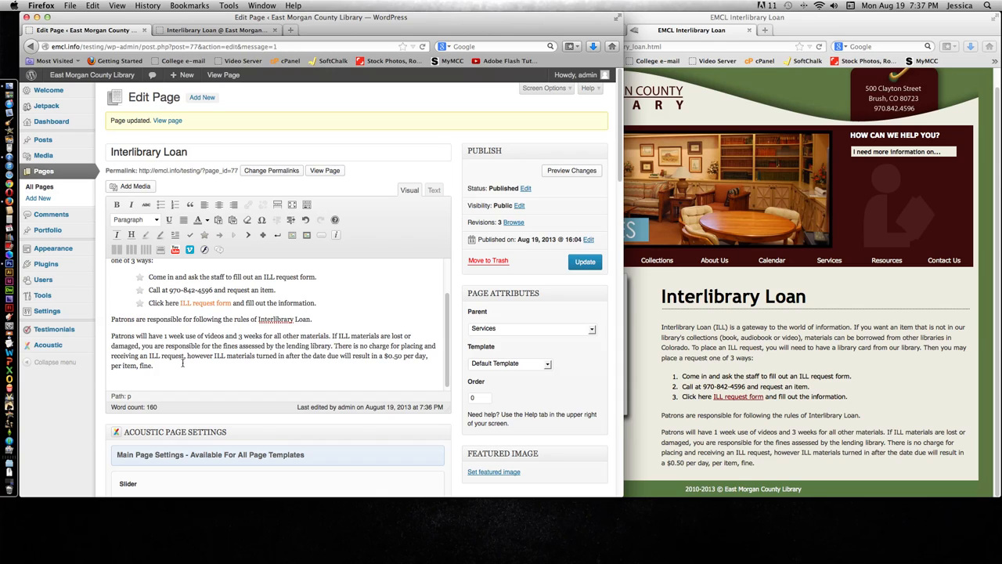
text(Staff to help you:)
key(Return)
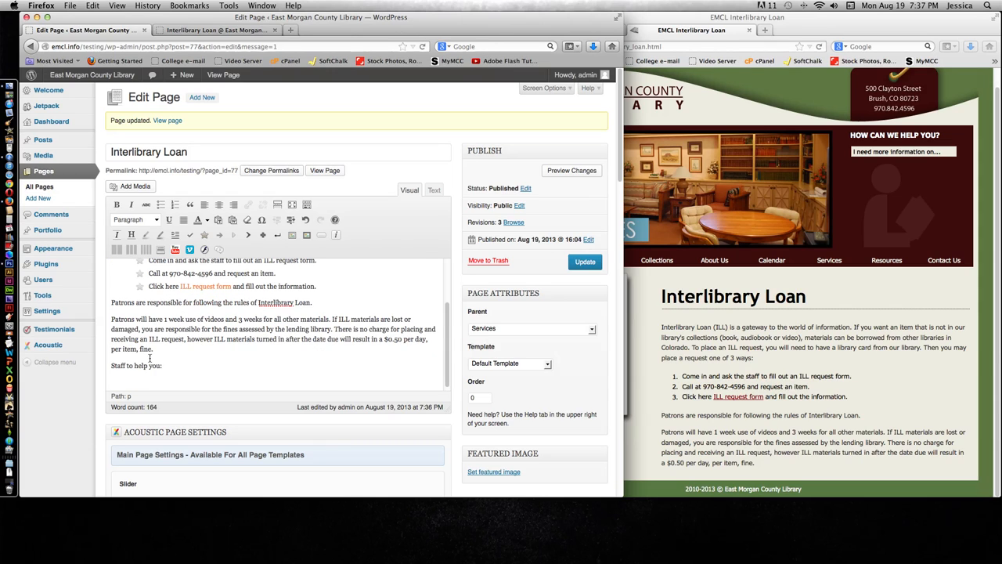
- Format the "Staff to help you:" line as Heading 3 and place the cursor on the empty line below it
triple_click(135, 365)
click(144, 220)
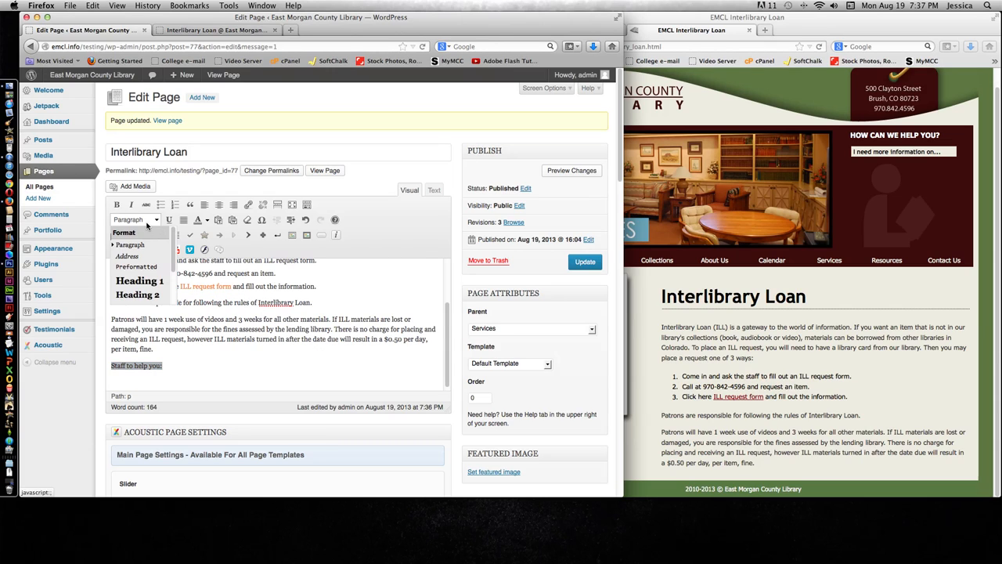
scroll(146, 295, down, 1)
click(146, 293)
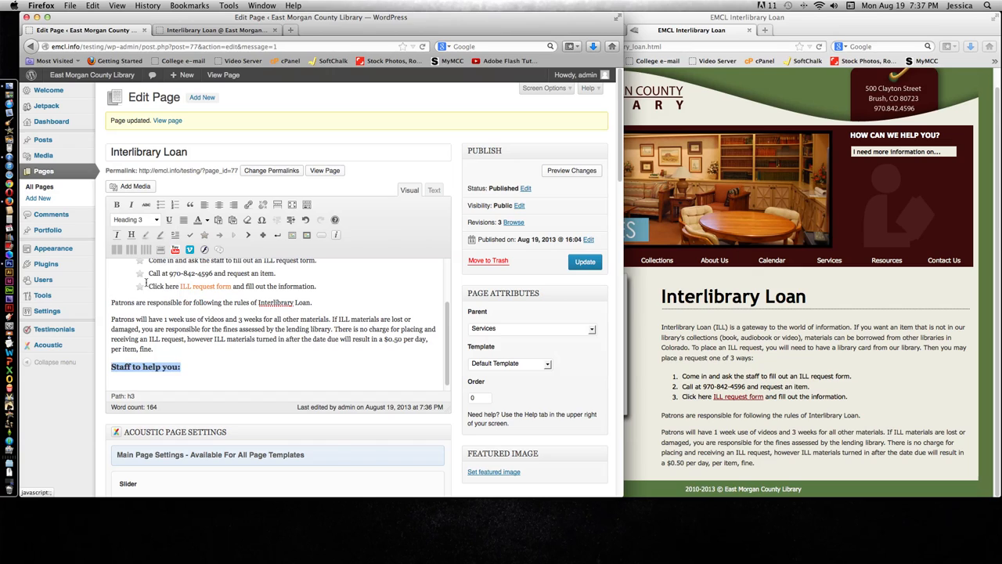
click(154, 383)
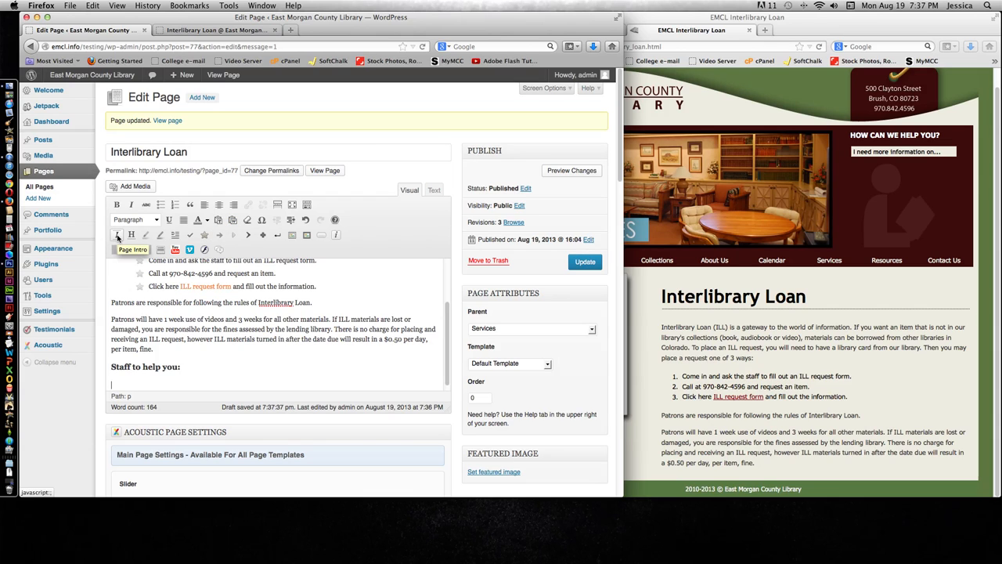
- View the new site's home page and examine the styling of the introductory text under the welcome heading
click(223, 30)
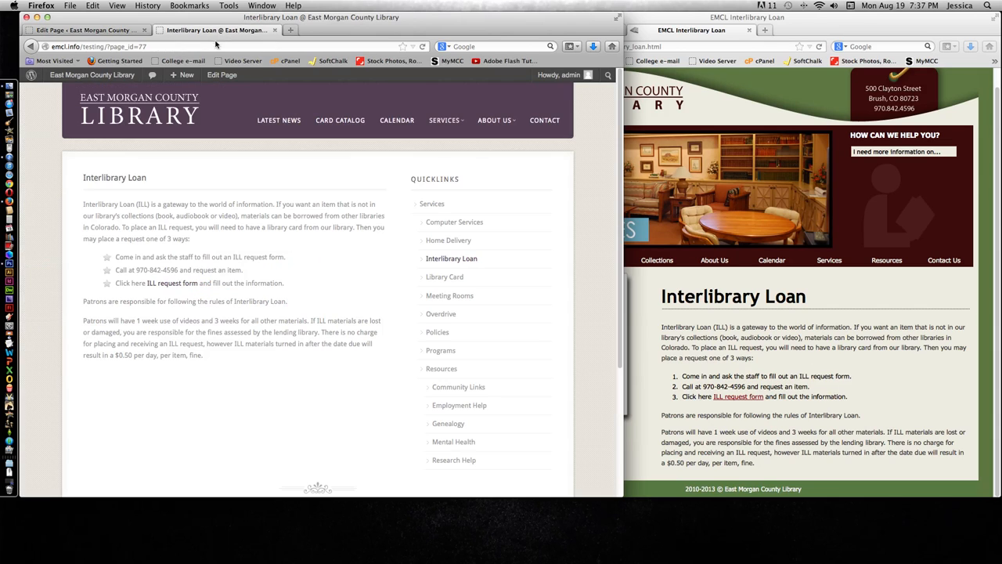
click(260, 125)
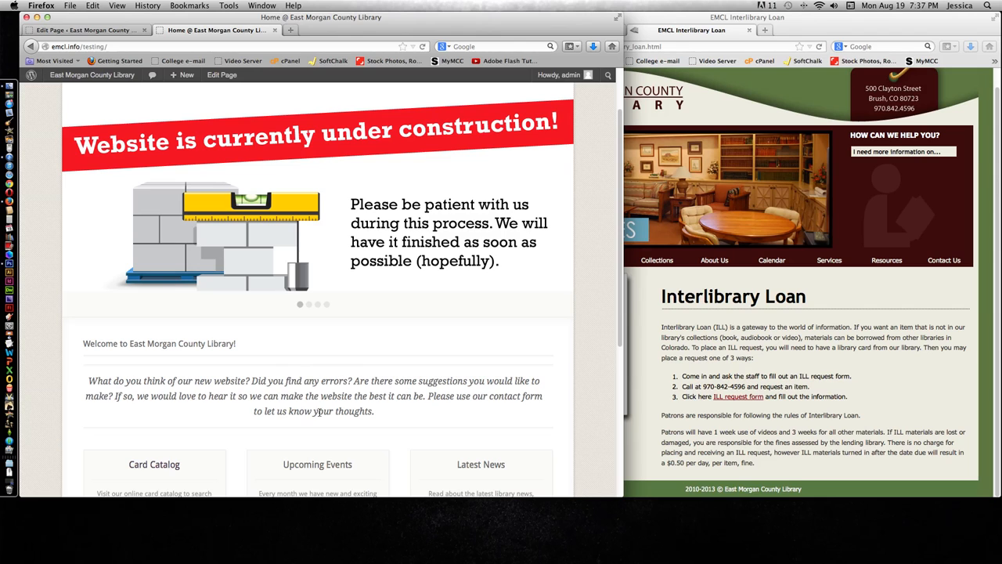
scroll(390, 400, down, 3)
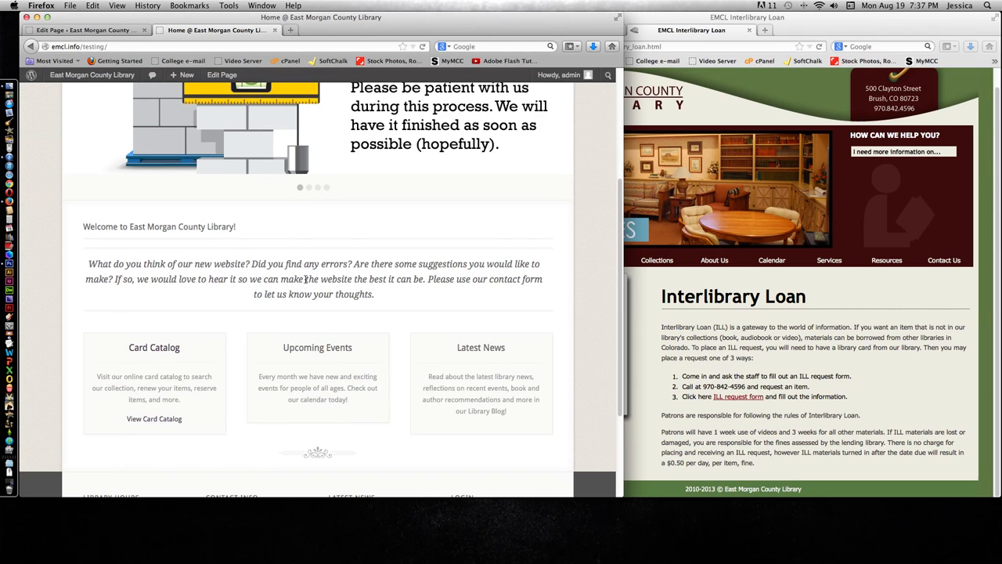
- Return to editing the Interlibrary Loan page and update it to save the new "Staff to help you:" heading
click(115, 31)
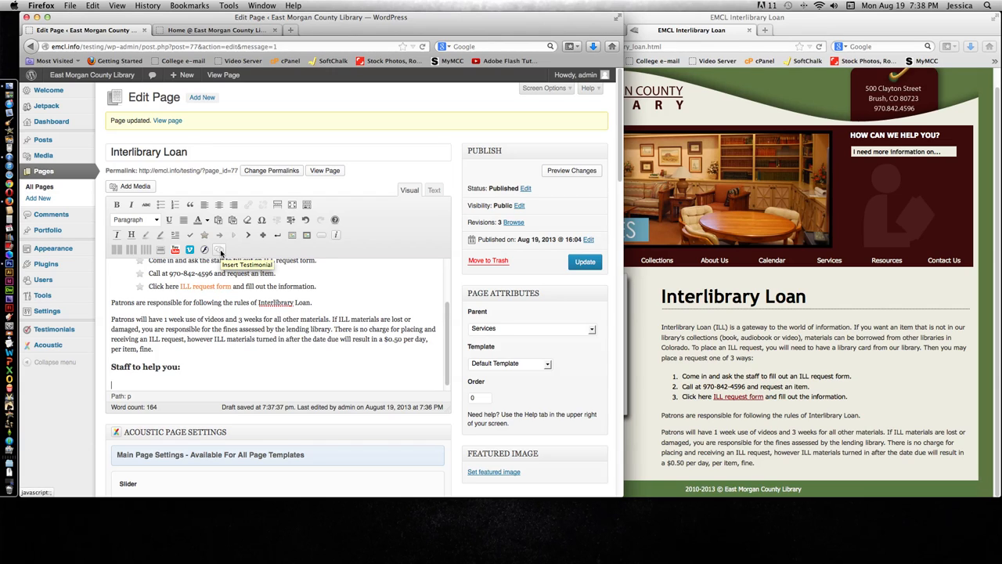
scroll(220, 251, down, 3)
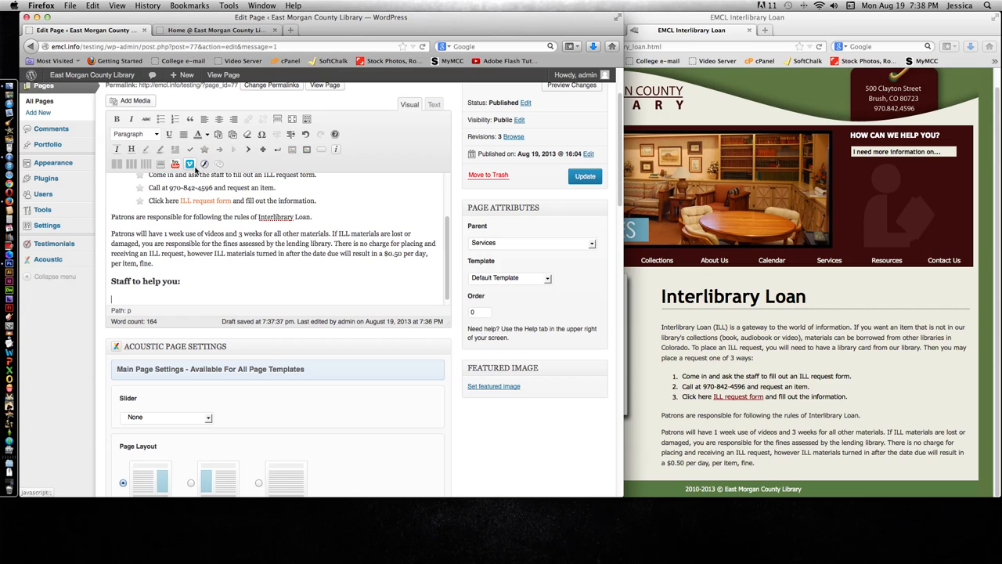
scroll(195, 200, up, 3)
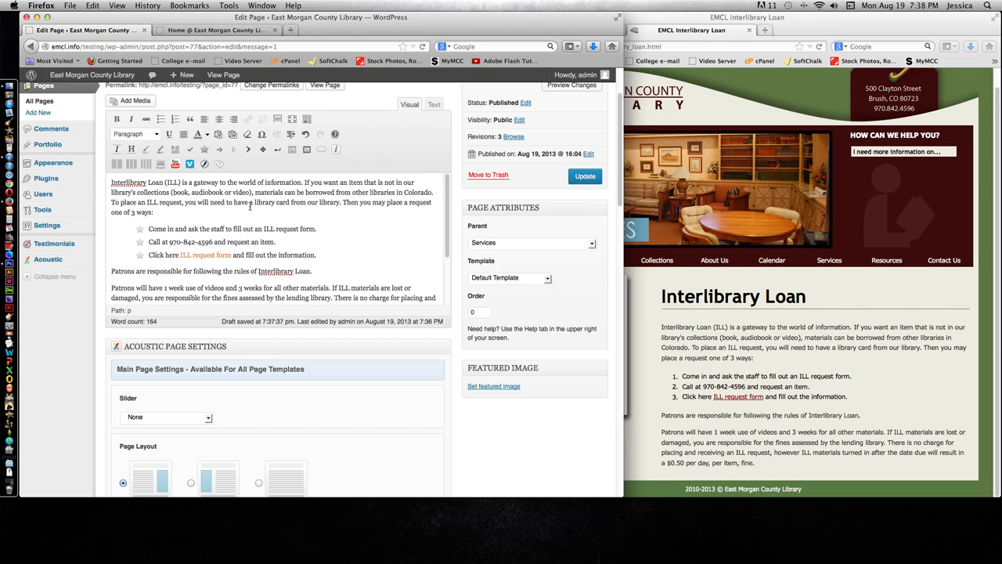
scroll(205, 272, down, 2)
click(183, 289)
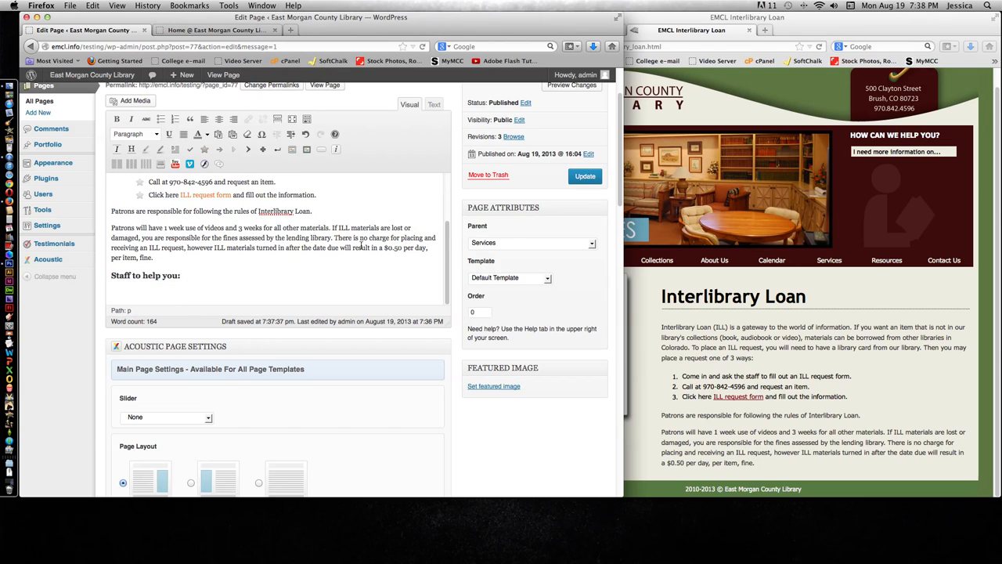
click(575, 179)
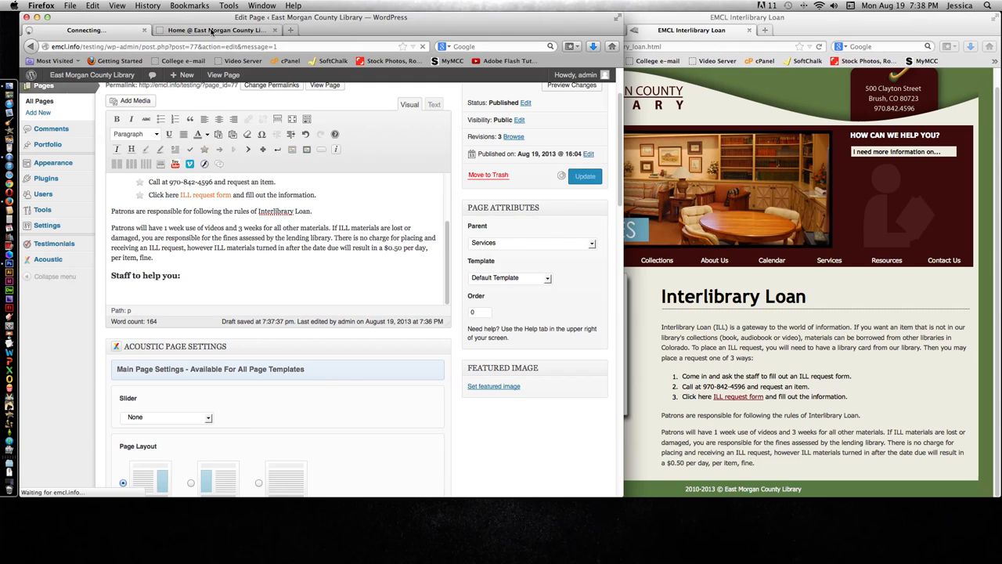
- Open the live Interlibrary Loan page under Services on the new site and examine how the "Staff to help you:" heading is displayed
click(212, 31)
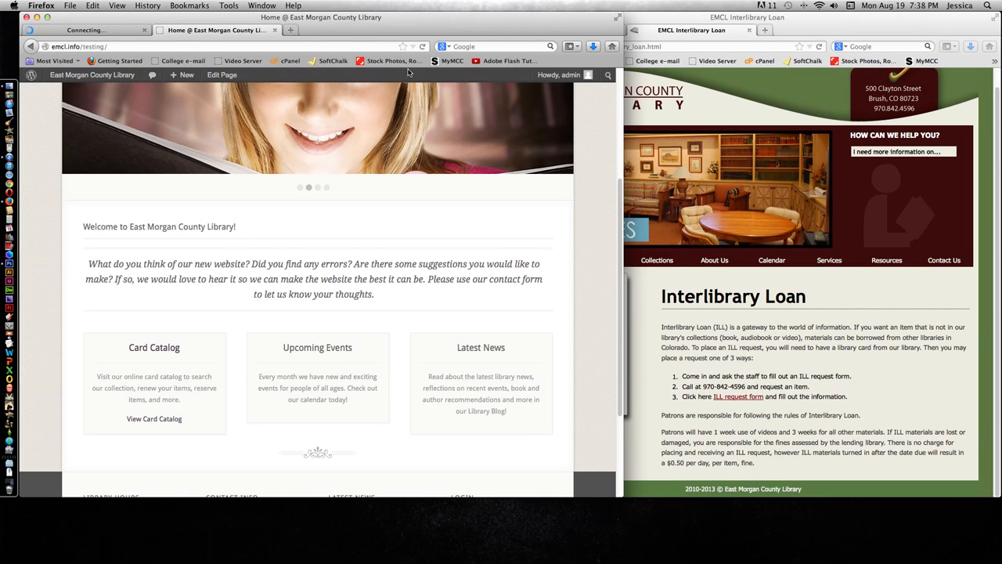
scroll(419, 125, up, 5)
mouse_move(482, 123)
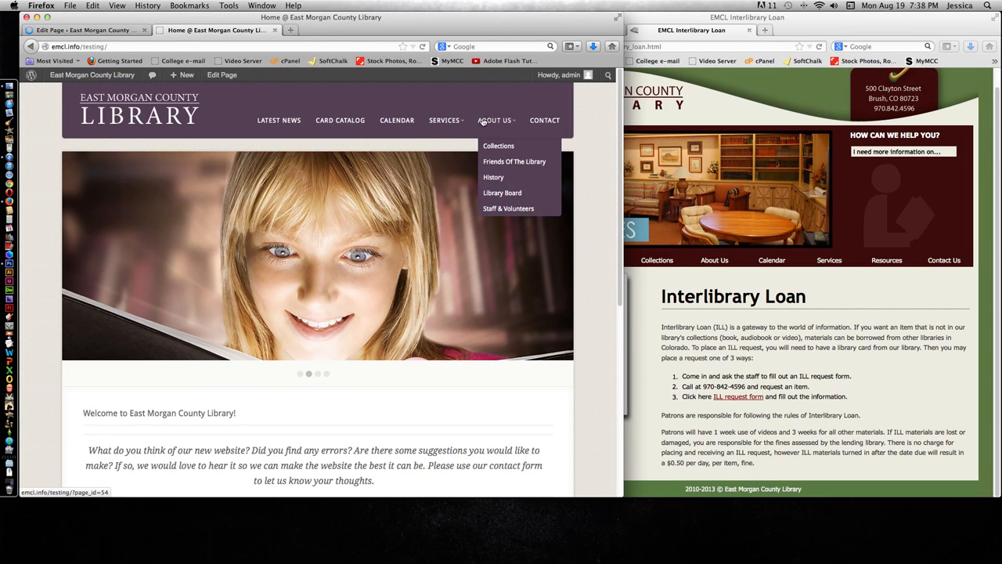
mouse_move(448, 125)
click(464, 178)
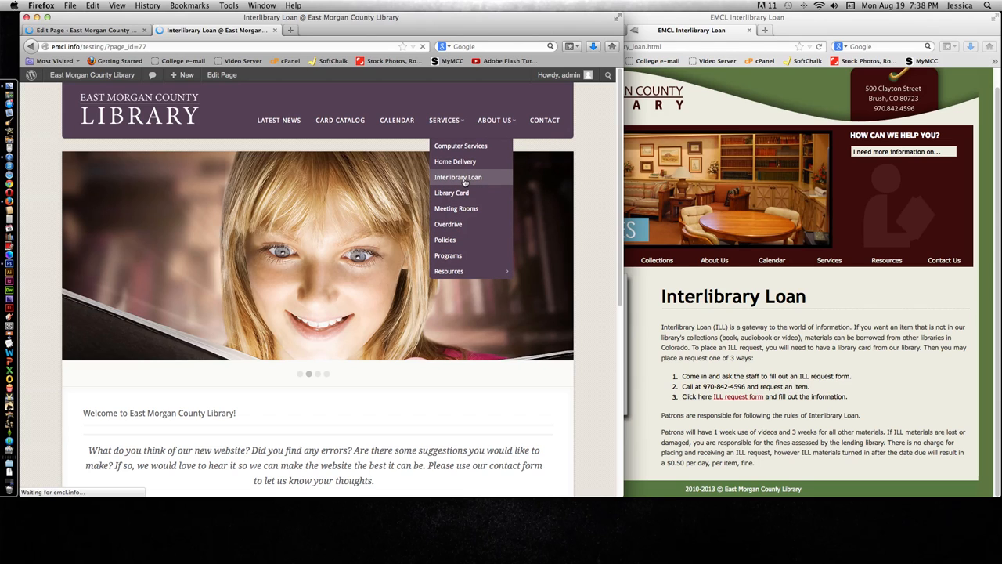
scroll(363, 253, down, 1)
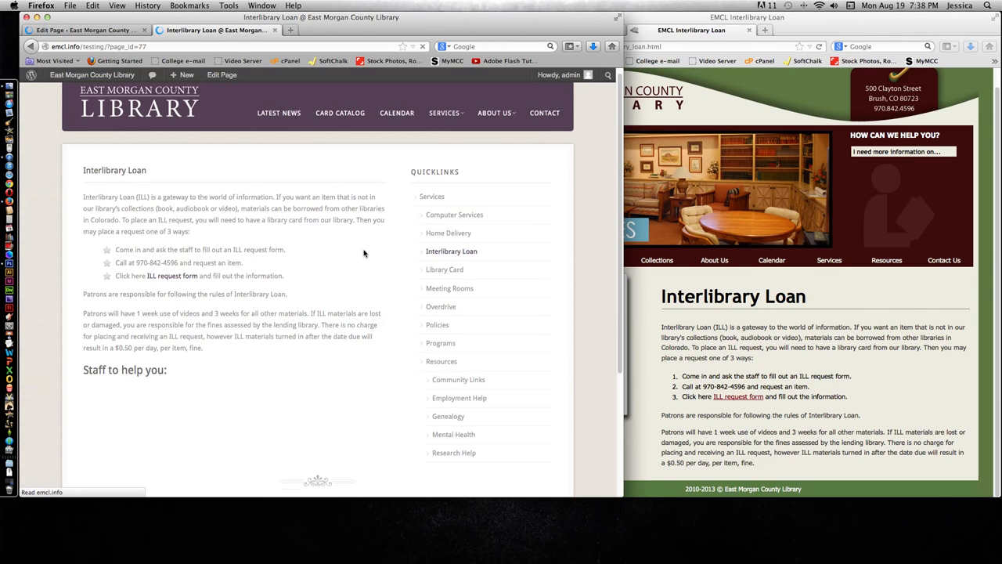
scroll(363, 253, down, 2)
drag(161, 326, 78, 325)
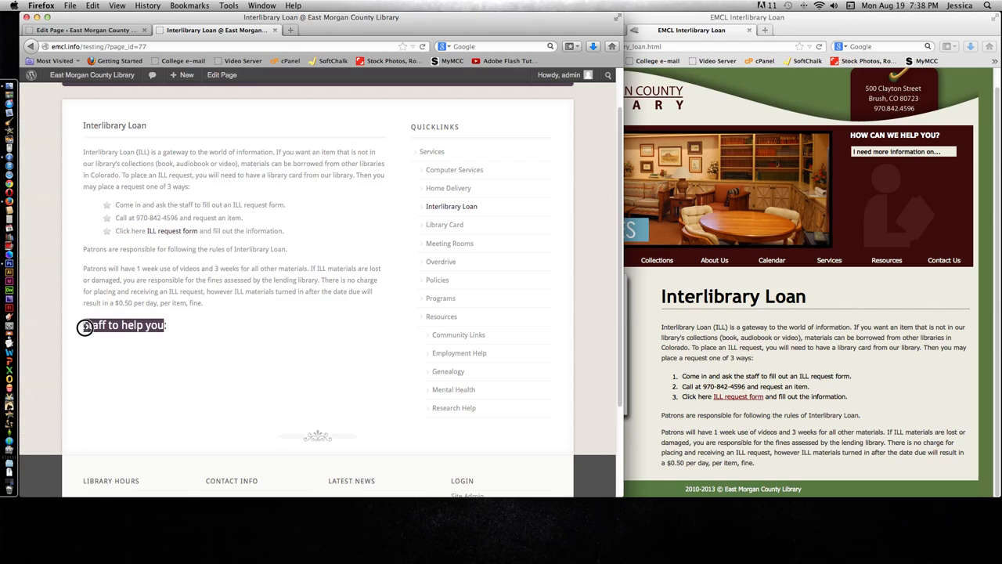
click(190, 326)
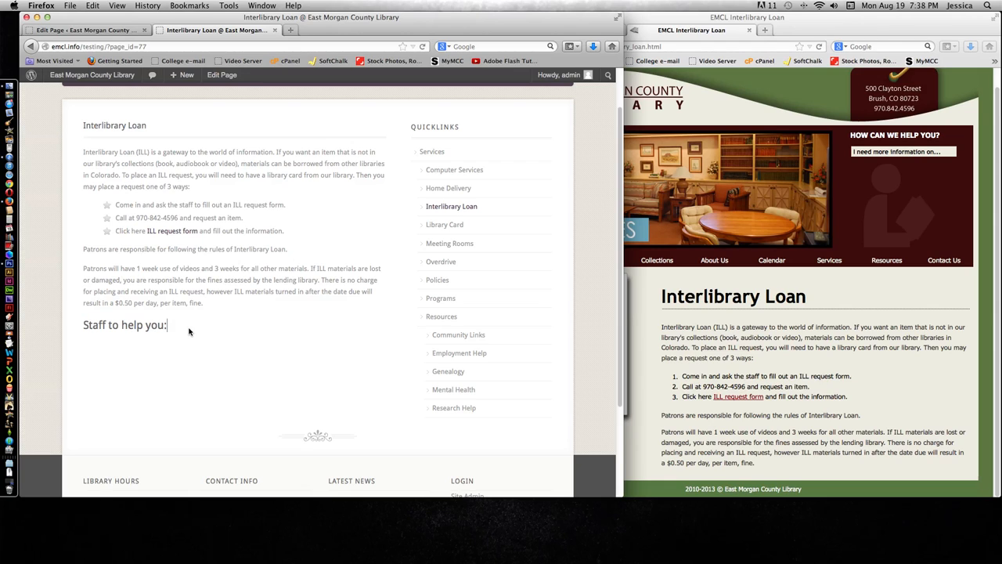